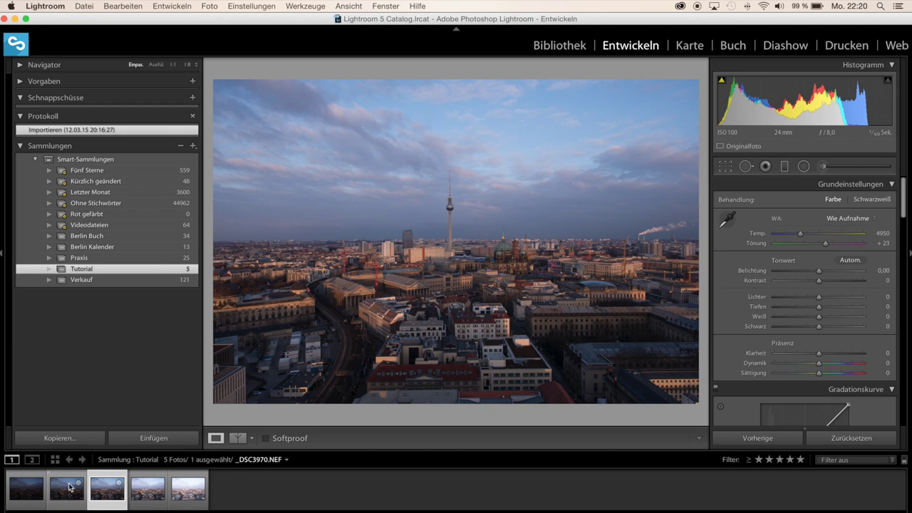
Step through the bracketed exposures from the darkest, then Shift-select all five in the filmstrip.
click(25, 490)
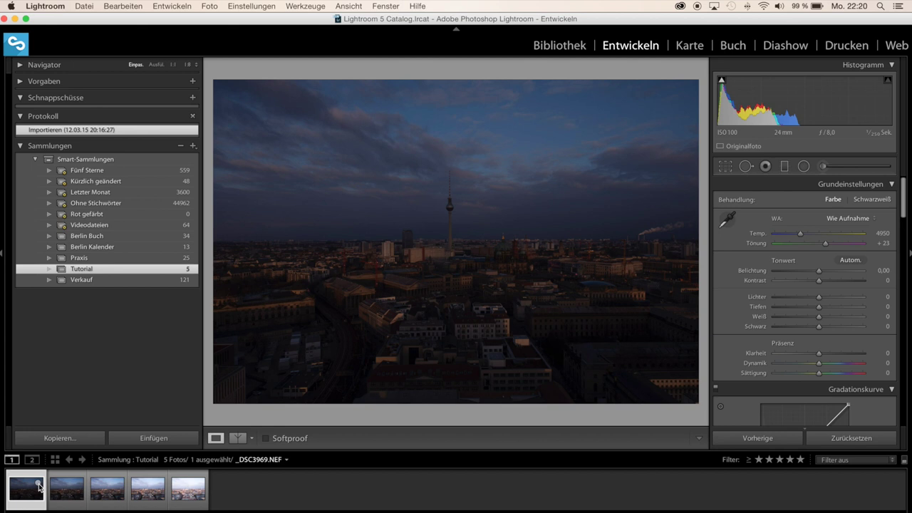
key(Right)
key(Right)
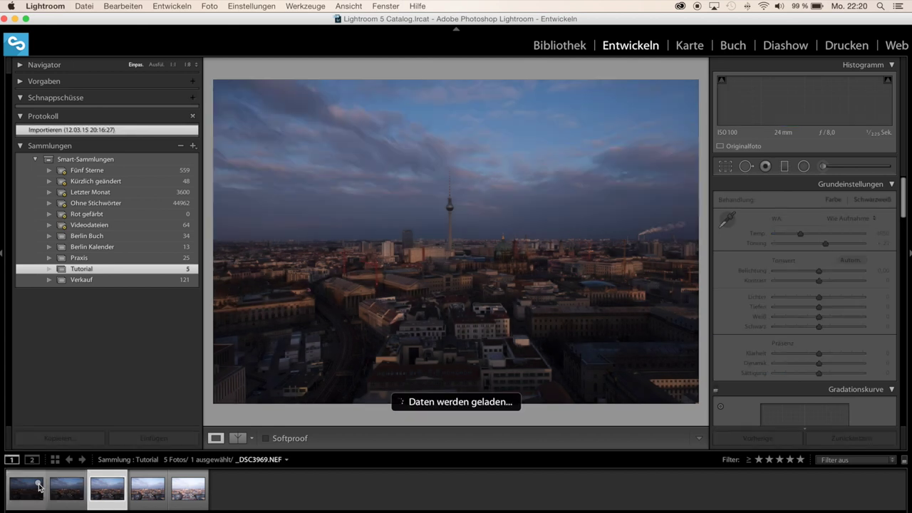
key(Right)
key(Right)
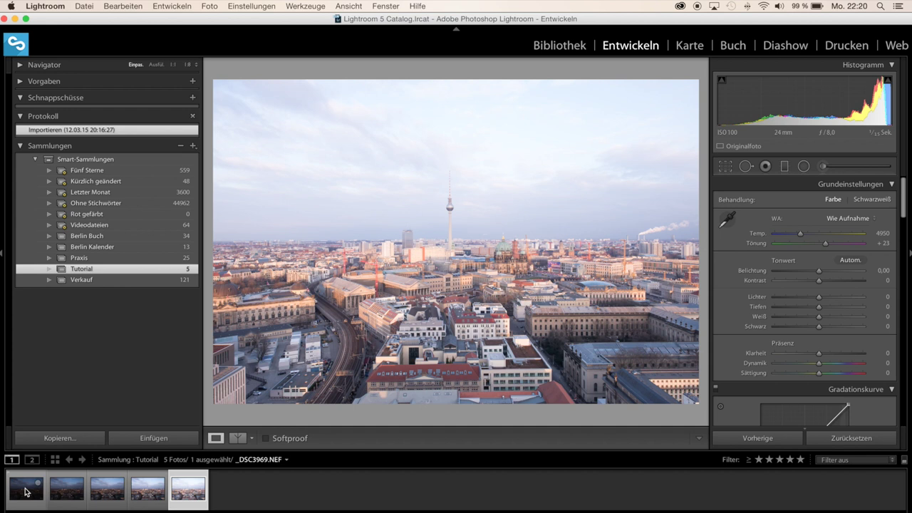
key(shift)
shift+click(25, 490)
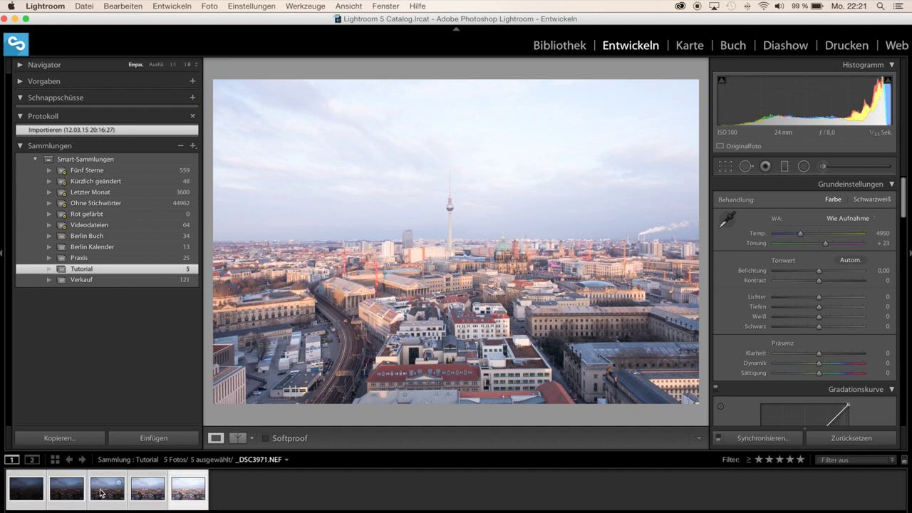
Send the five selected exposures to Bearbeiten in > In Photoshop zu HDR Pro zusammenfügen.
right_click(101, 491)
mouse_move(143, 319)
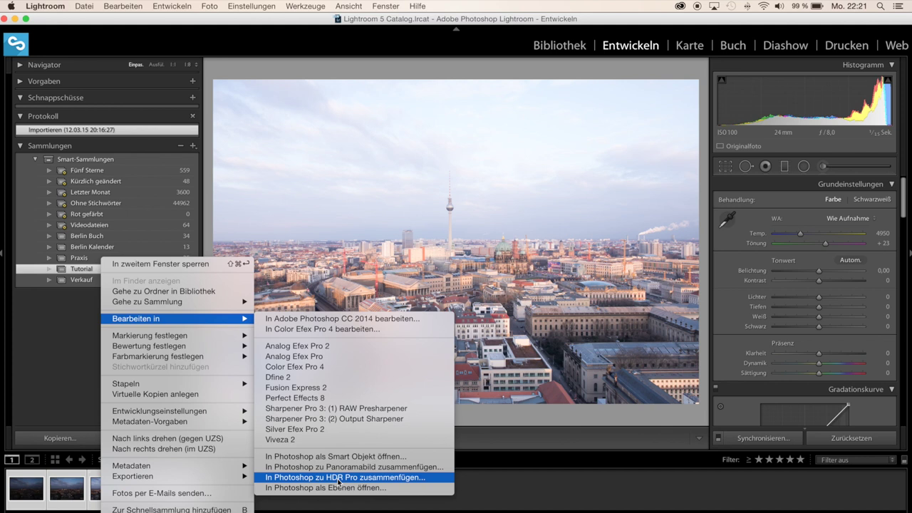
click(338, 482)
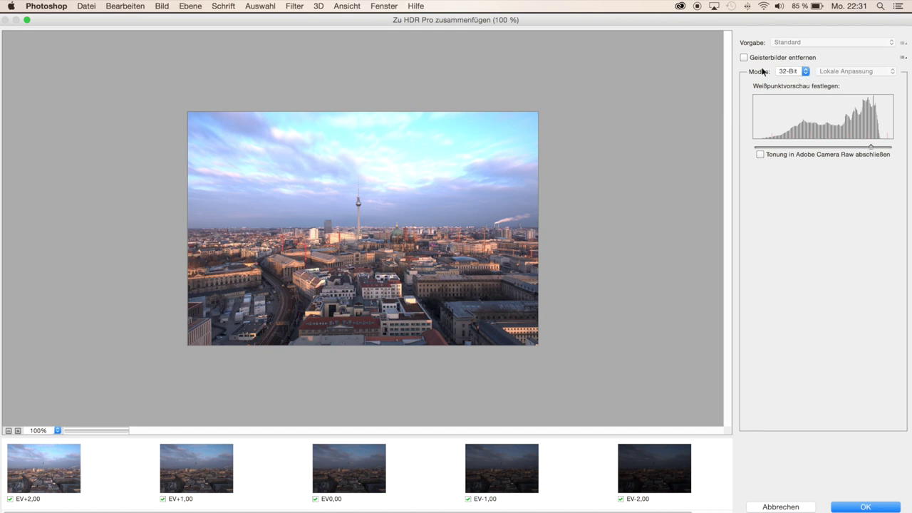
Compare 16-Bit and 32-Bit merge previews, keep 32-Bit, nudge the white point, and confirm.
click(805, 74)
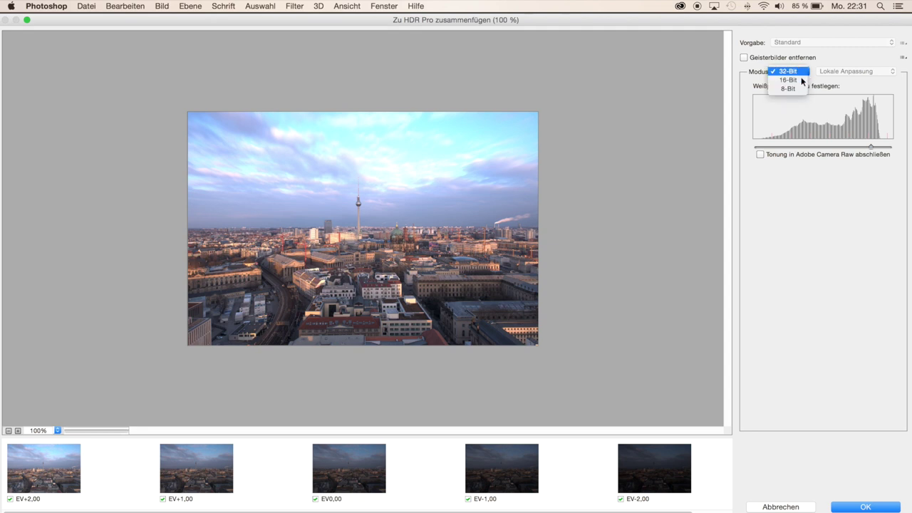
click(798, 81)
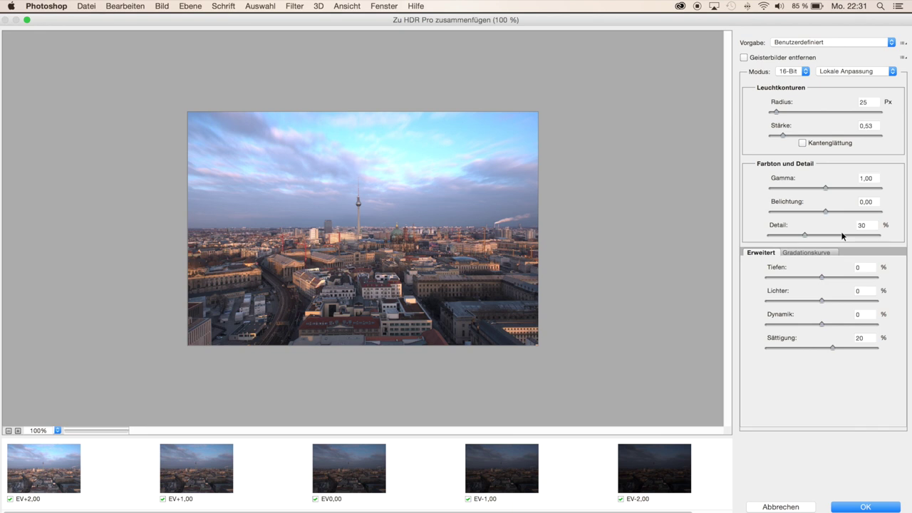
click(806, 72)
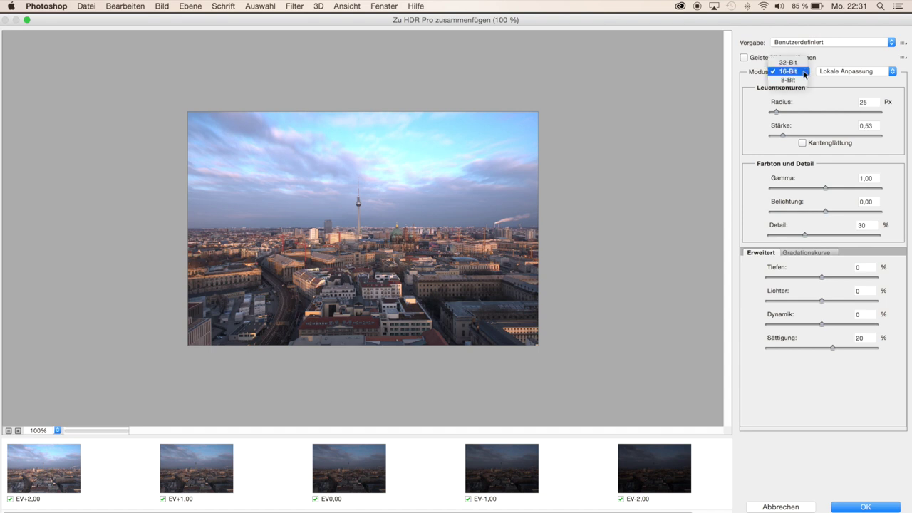
click(797, 63)
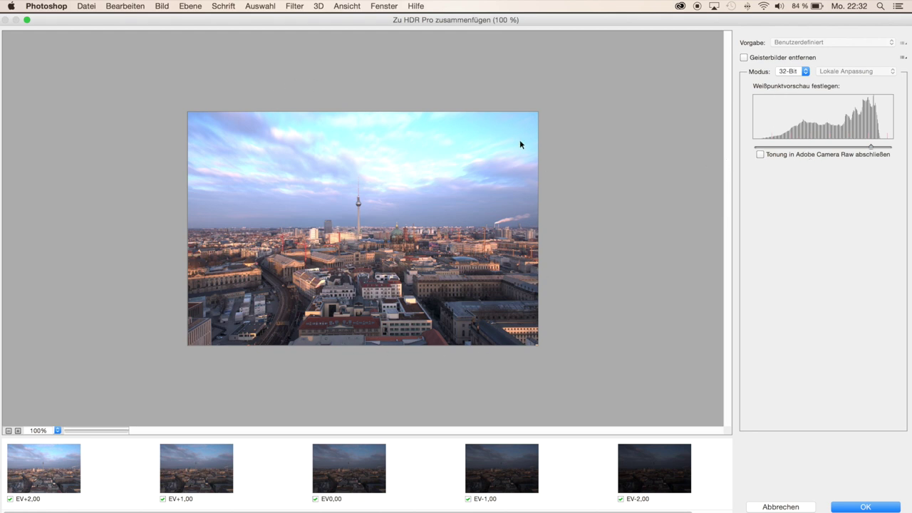
click(790, 72)
click(787, 81)
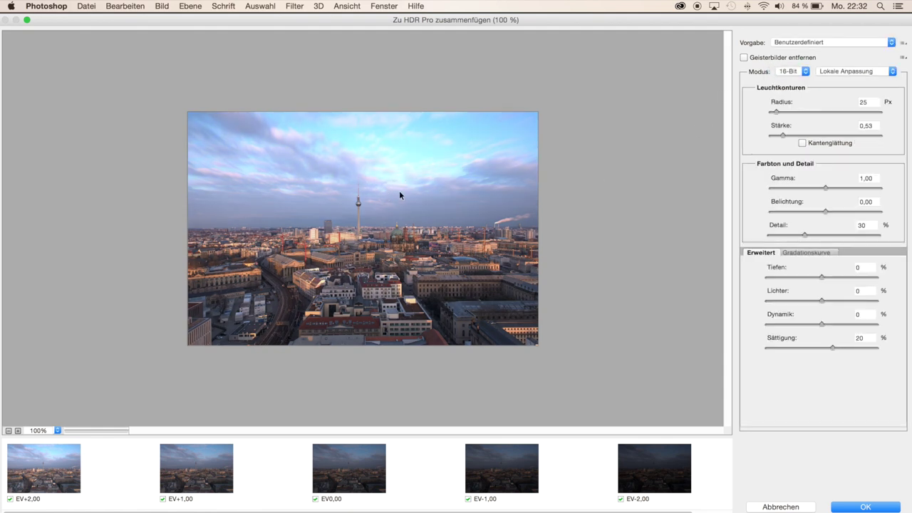
click(790, 73)
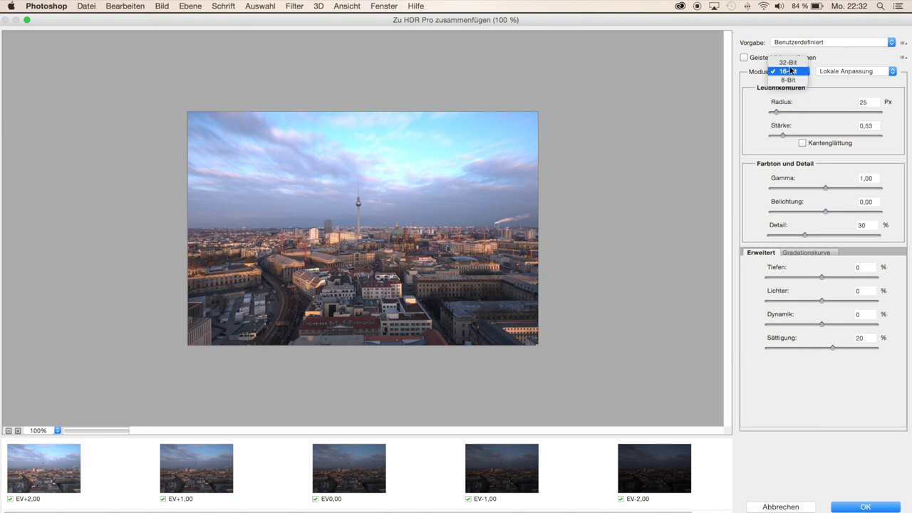
click(791, 64)
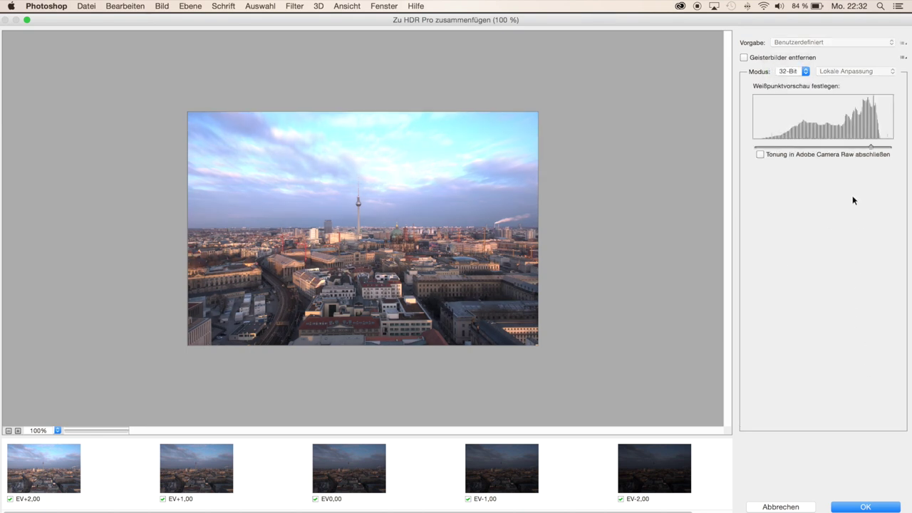
mouse_move(872, 145)
mouse_down()
mouse_move(853, 150)
mouse_move(872, 149)
mouse_up()
click(863, 508)
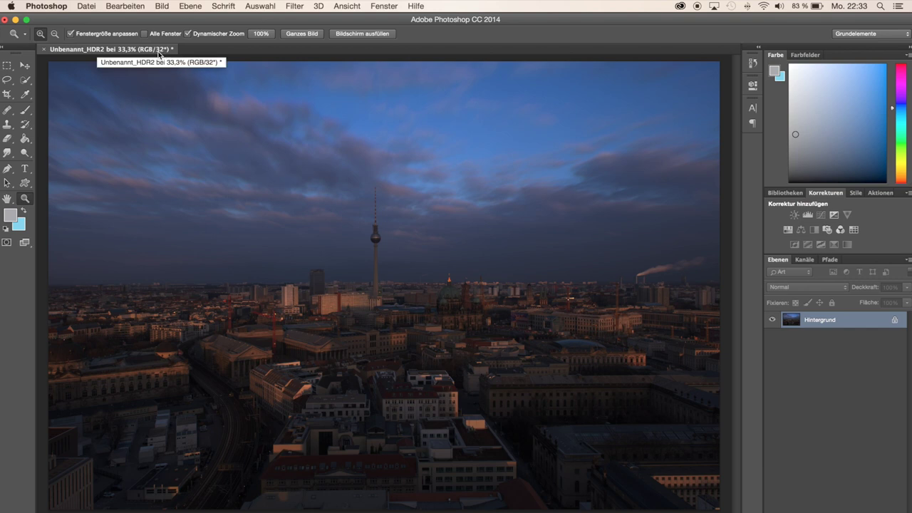
Save the merged HDR as _DSC3969-Bearbeitet-3.tif, close it, and switch back to Lightroom.
click(44, 49)
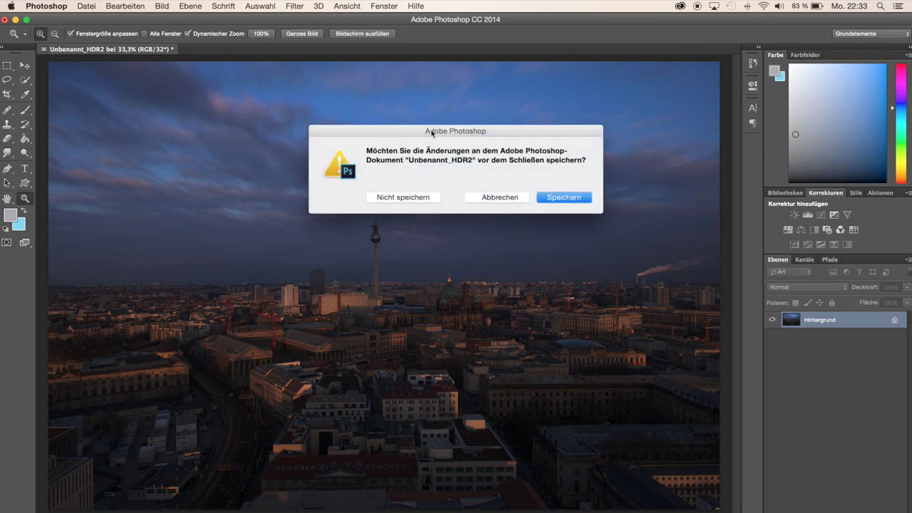
click(564, 203)
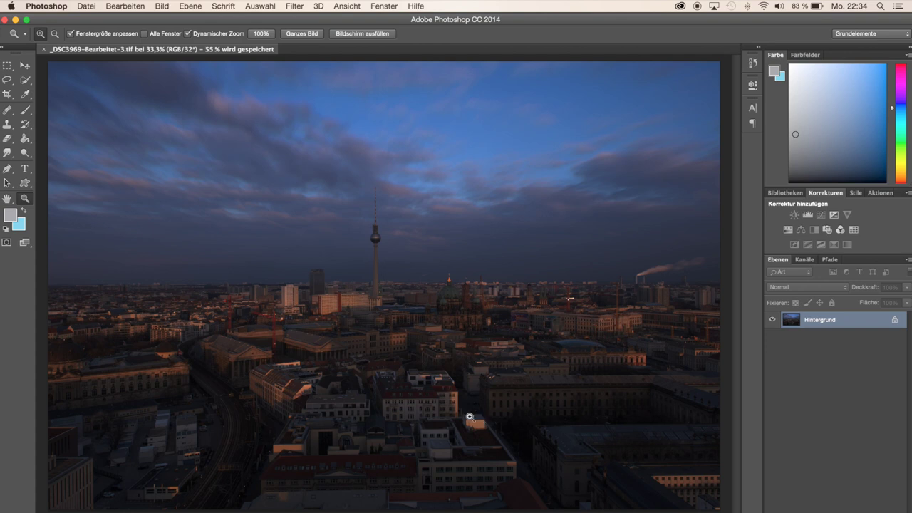
key(super+w)
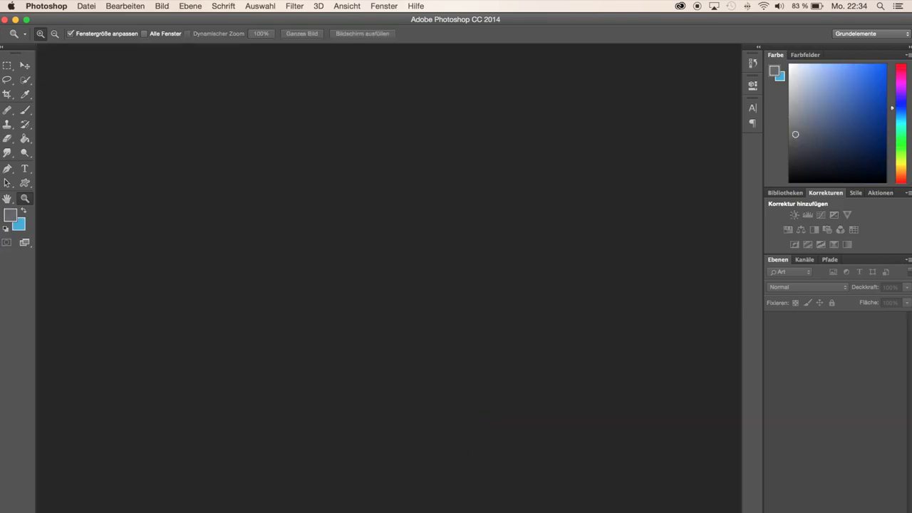
key(super+Tab)
mouse_move(228, 489)
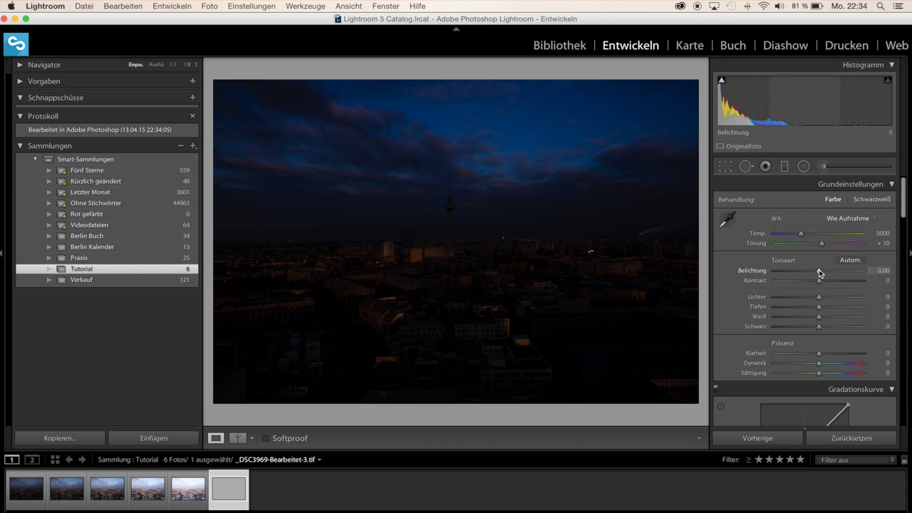
Raise the HDR's Belichtung slider in Grundeinstellungen to +4.00.
mouse_move(819, 273)
mouse_down()
mouse_move(846, 273)
mouse_move(804, 273)
mouse_move(836, 272)
mouse_up()
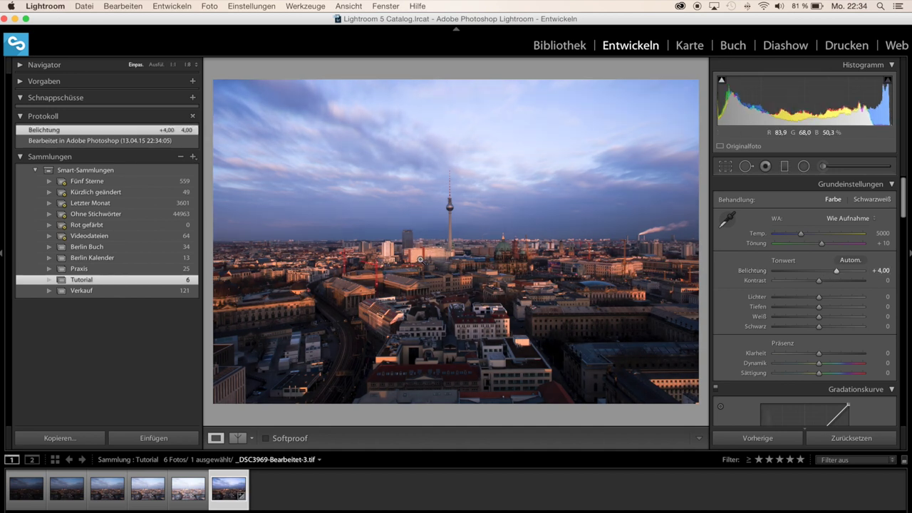
click(460, 282)
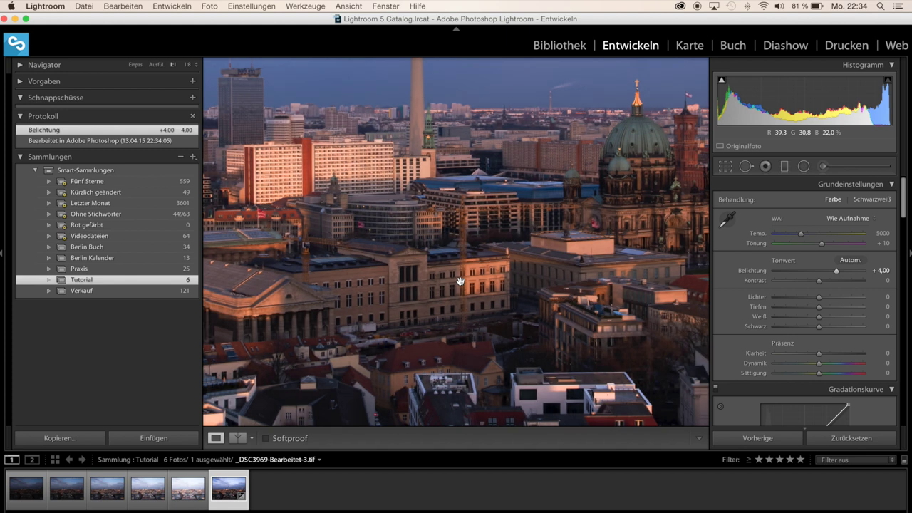
drag(479, 287, 422, 258)
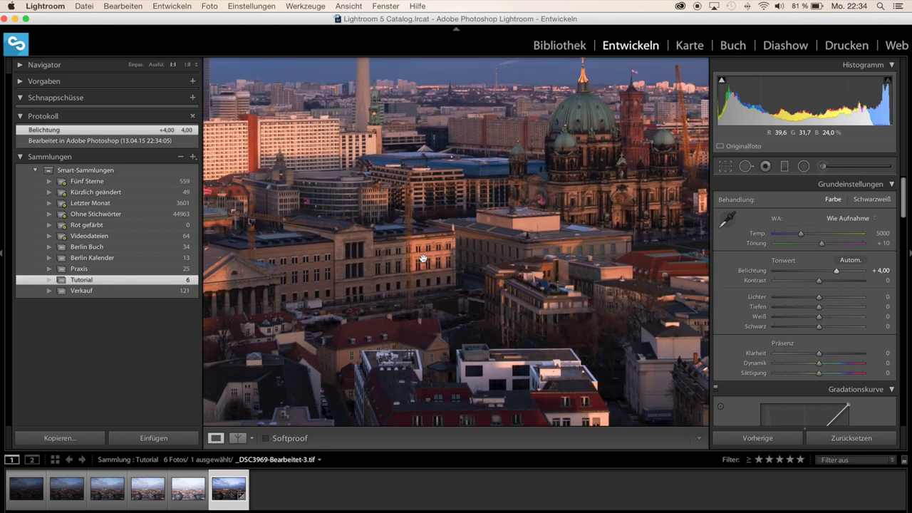
drag(611, 280, 471, 279)
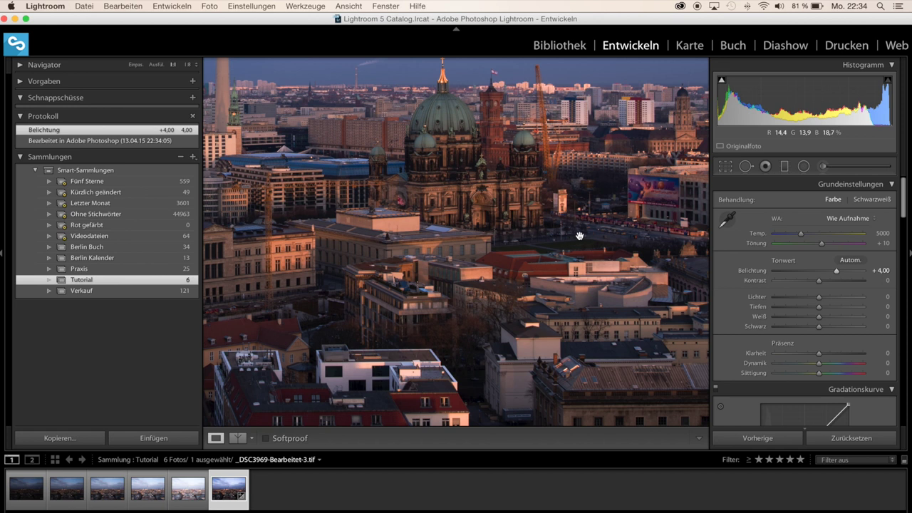
drag(579, 235, 473, 287)
click(473, 287)
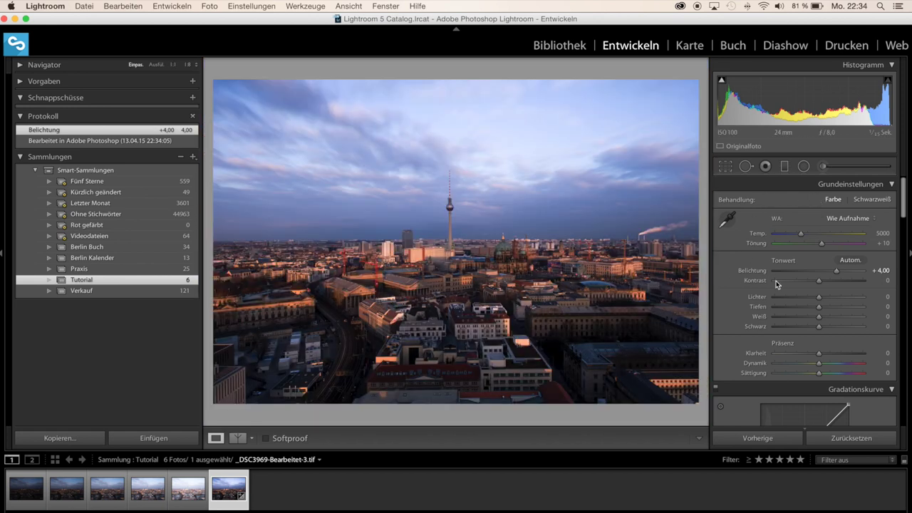
click(177, 493)
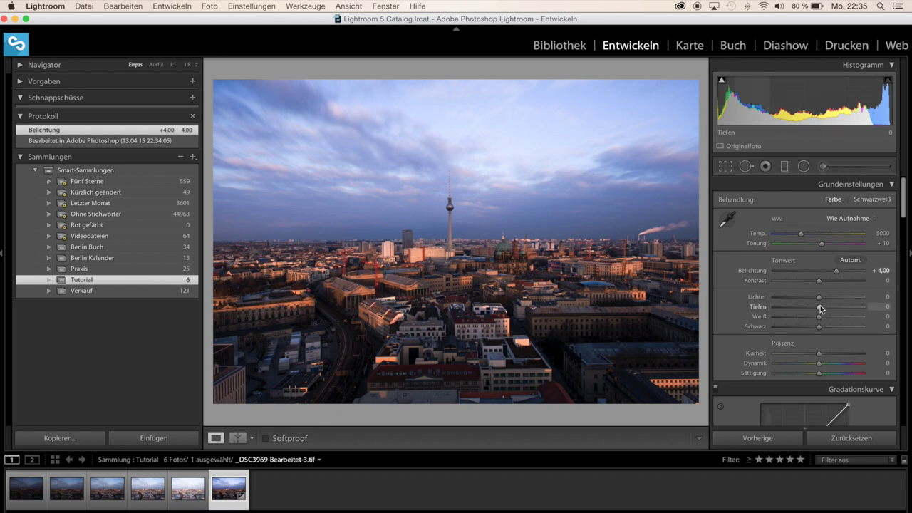
Push Tiefen to +100, check rooftop detail at 1:1, then ease shadows back to +70.
drag(821, 307, 884, 309)
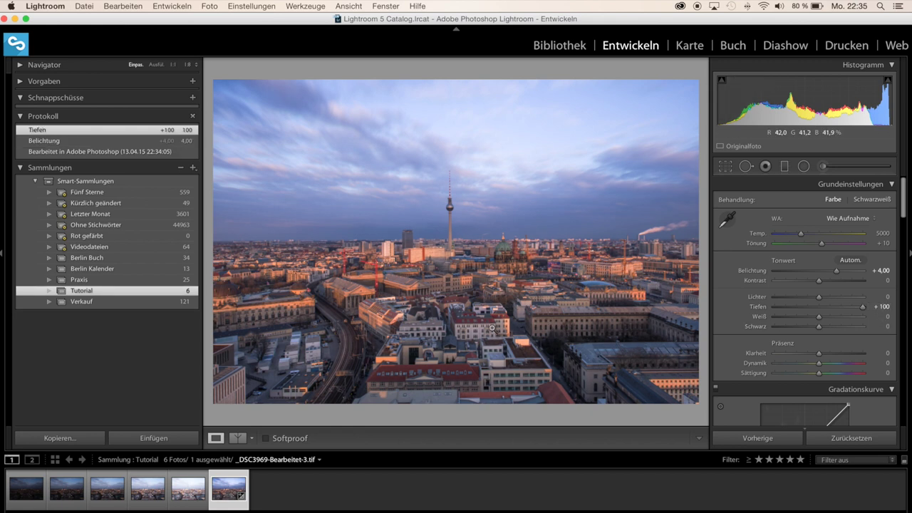
click(491, 328)
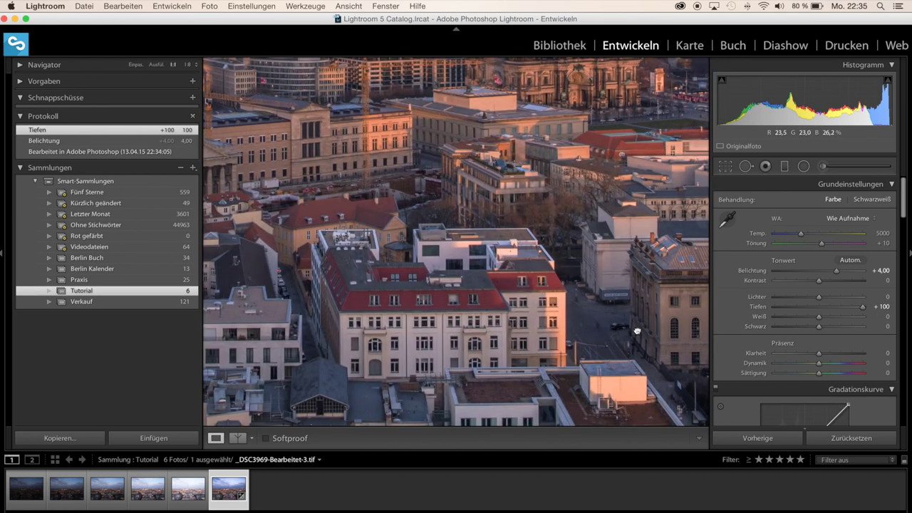
drag(632, 328, 548, 286)
drag(634, 329, 547, 302)
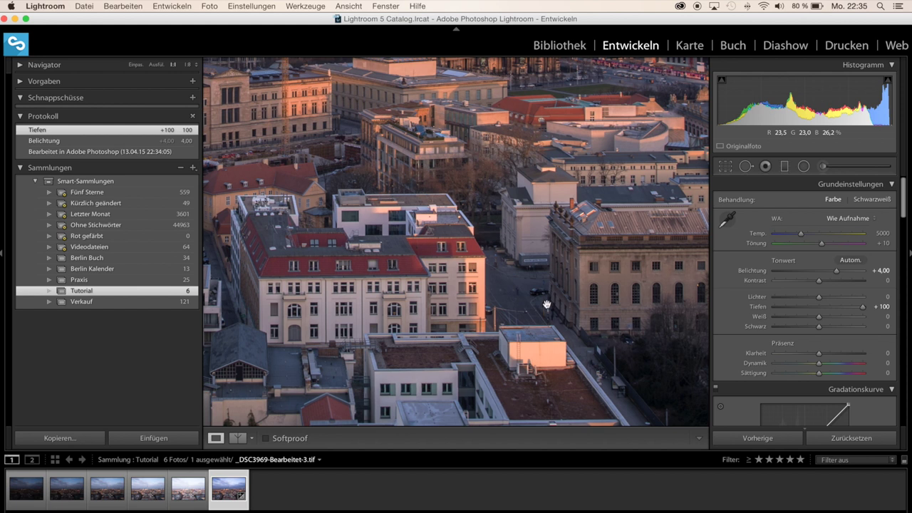
click(429, 262)
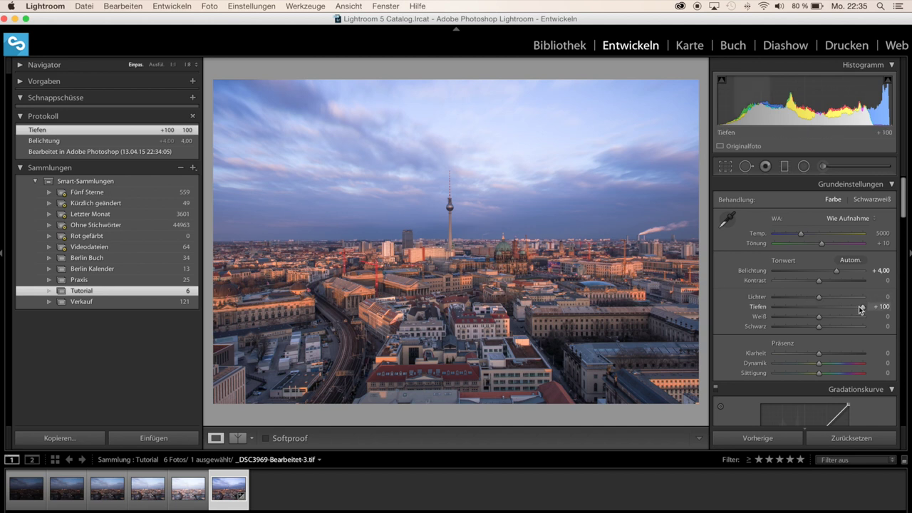
drag(861, 310, 854, 311)
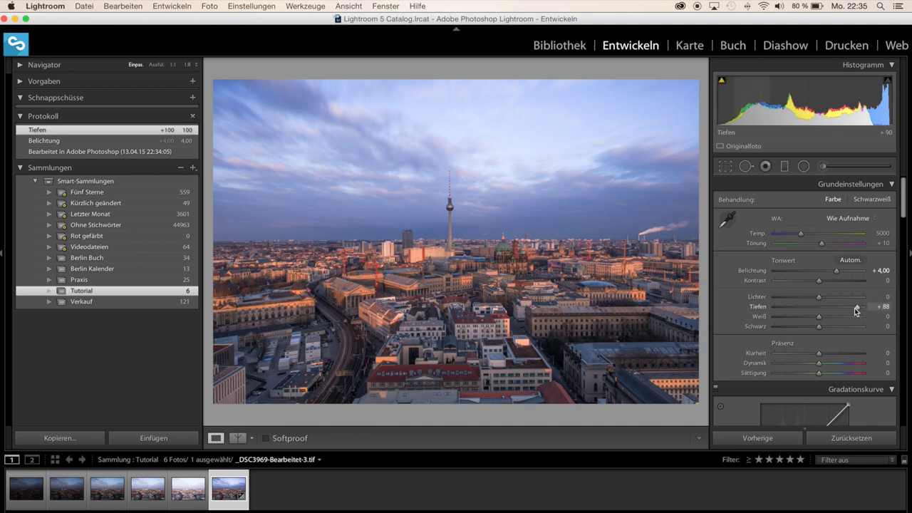
drag(851, 307, 850, 307)
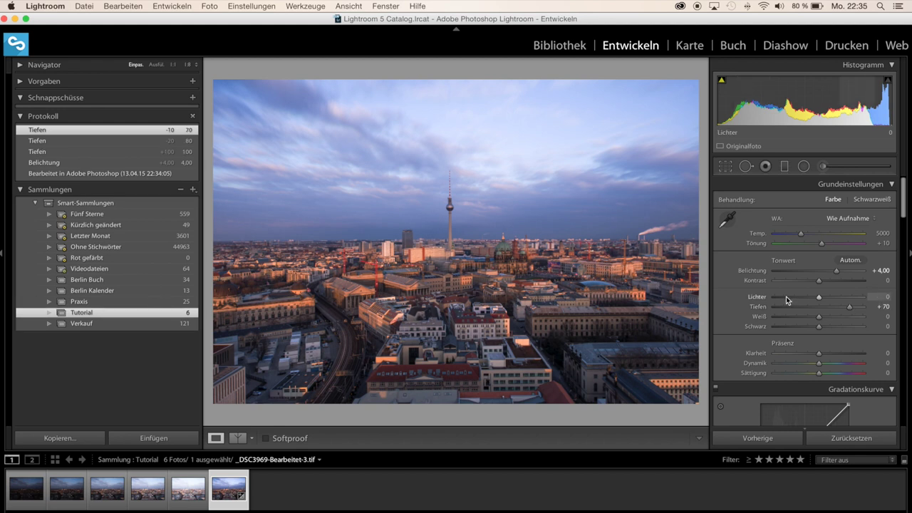
Set Lichter -70, Weiß +21, Schwarz -5, Kontrast +21 and Klarheit -10.
drag(790, 300, 787, 300)
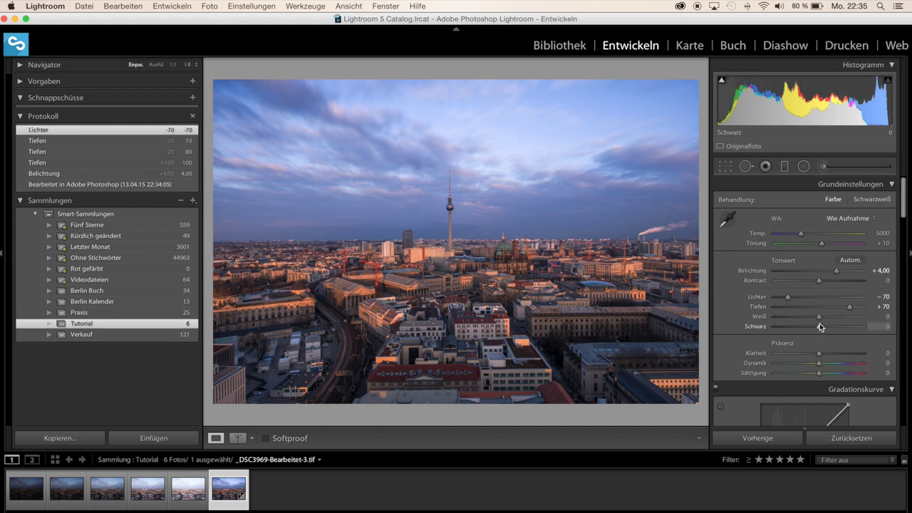
drag(820, 320, 828, 319)
key(alt)
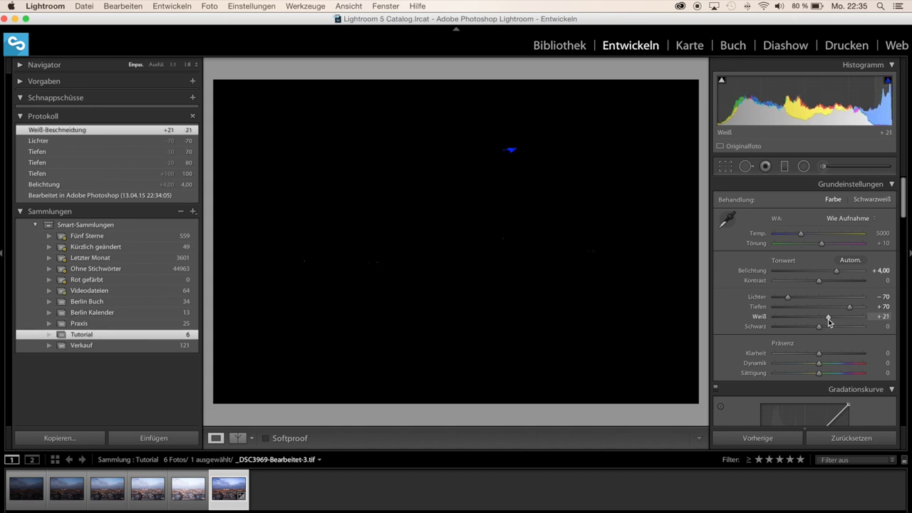
key(alt)
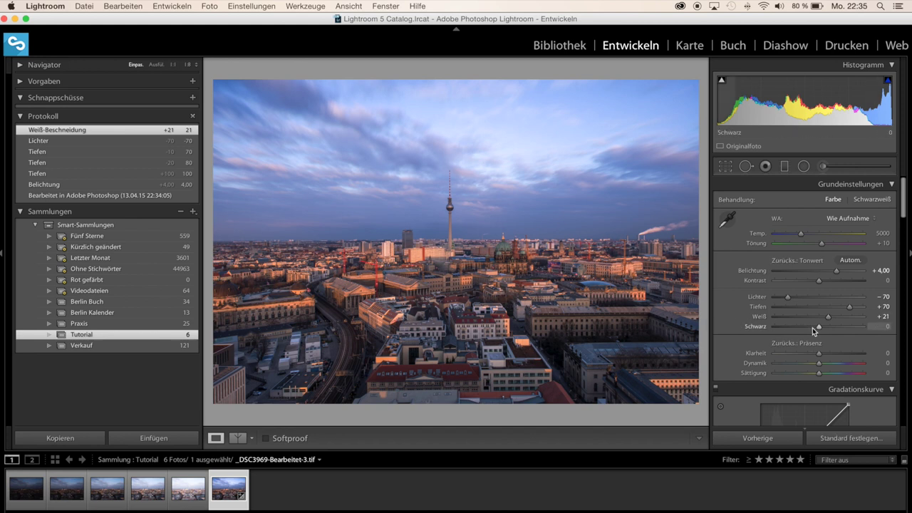
drag(819, 327, 817, 329)
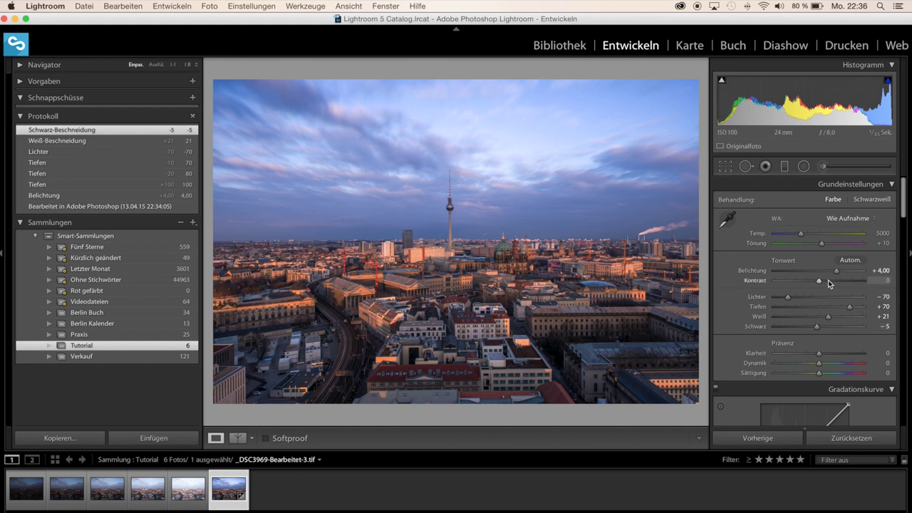
drag(826, 280, 827, 280)
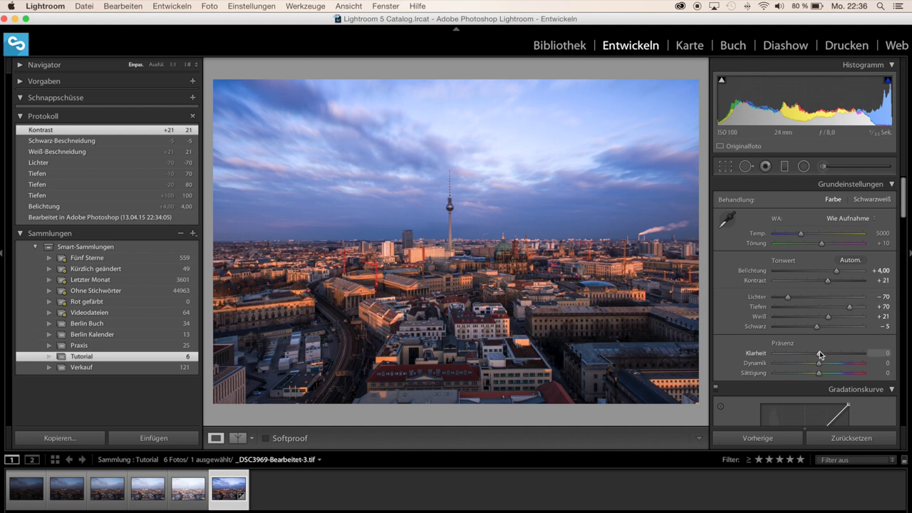
drag(818, 354, 813, 354)
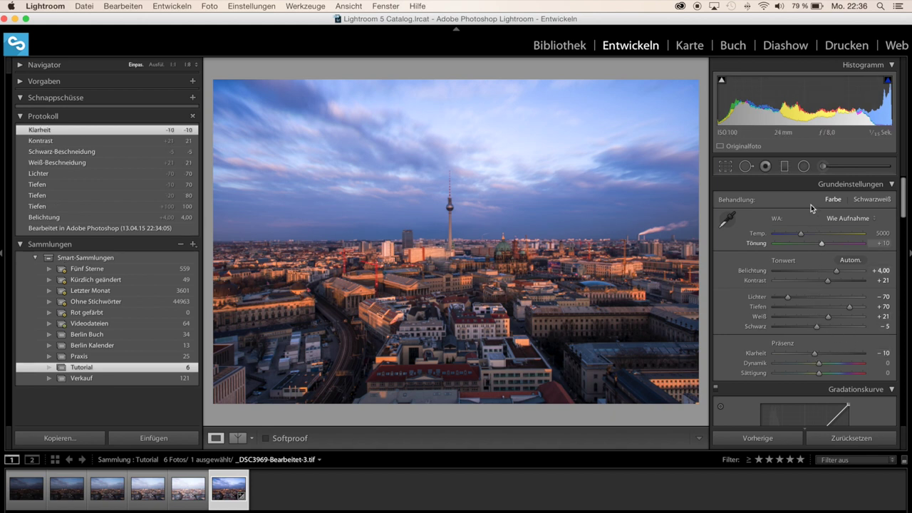
Lay a graduated filter over the sky with Belichtung -0.99, Temp 100 and Tönung 29.
click(784, 167)
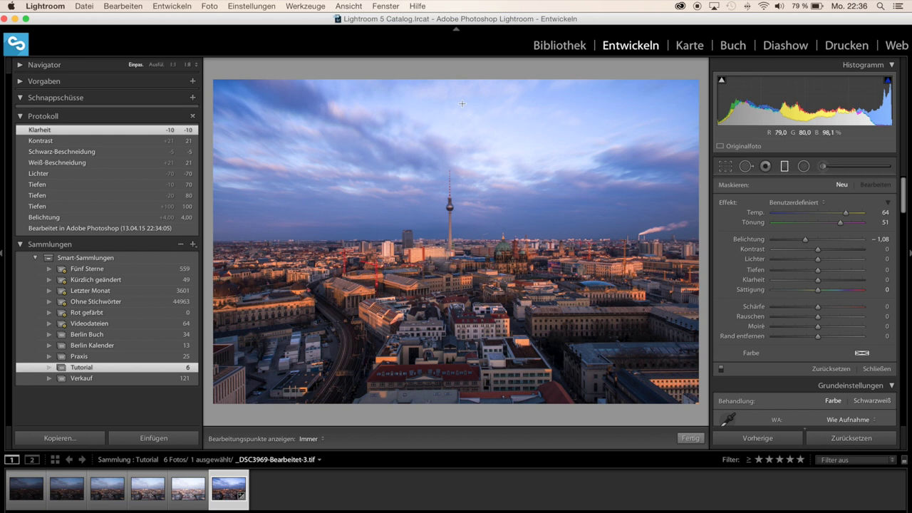
drag(426, 186, 418, 283)
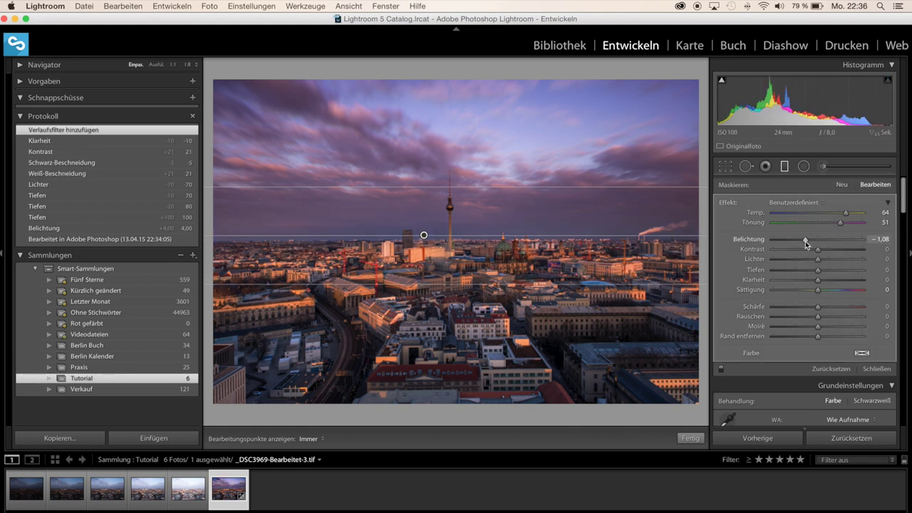
drag(806, 241, 819, 223)
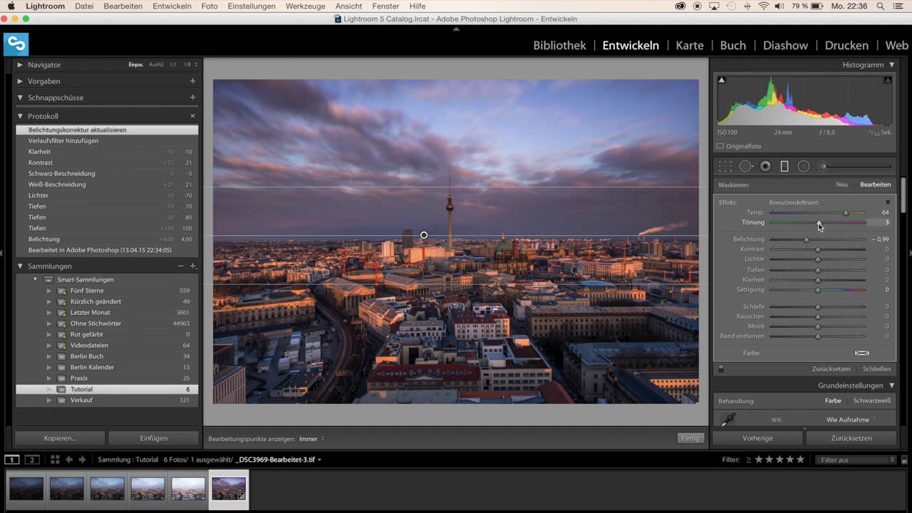
drag(825, 223, 855, 215)
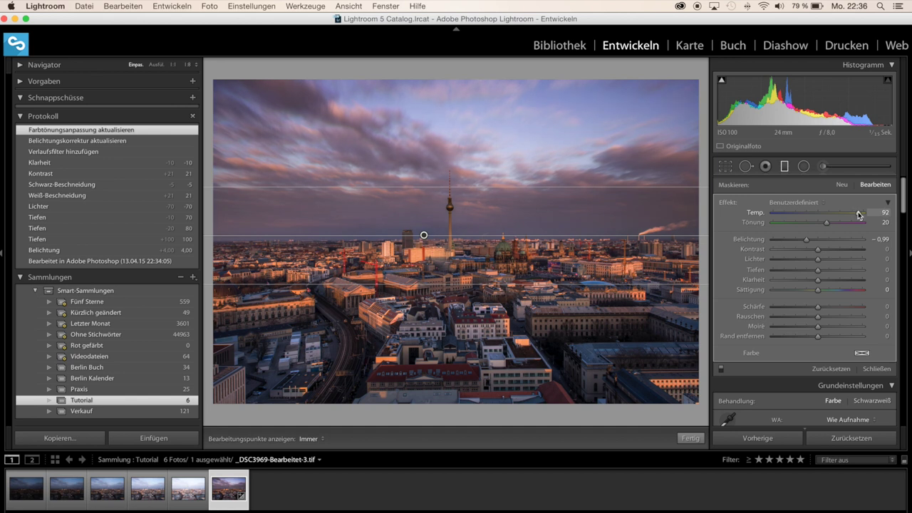
drag(857, 215, 857, 214)
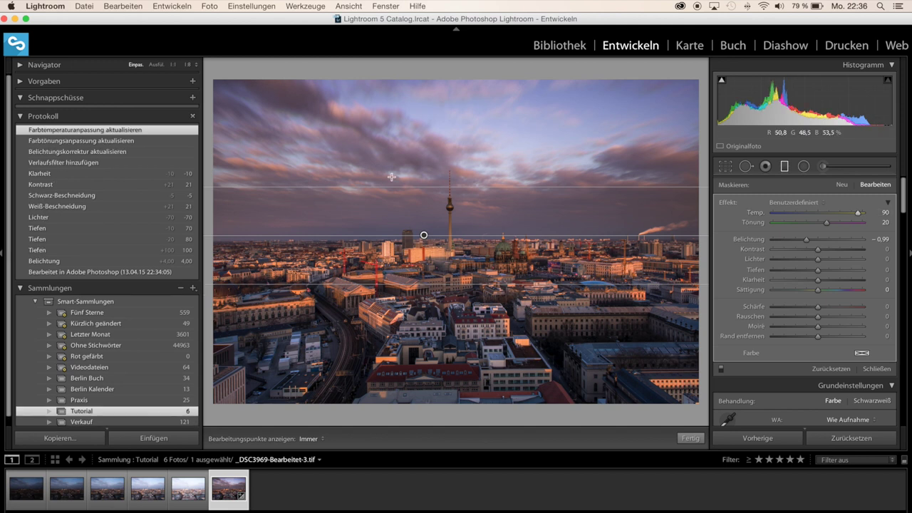
drag(425, 236, 423, 237)
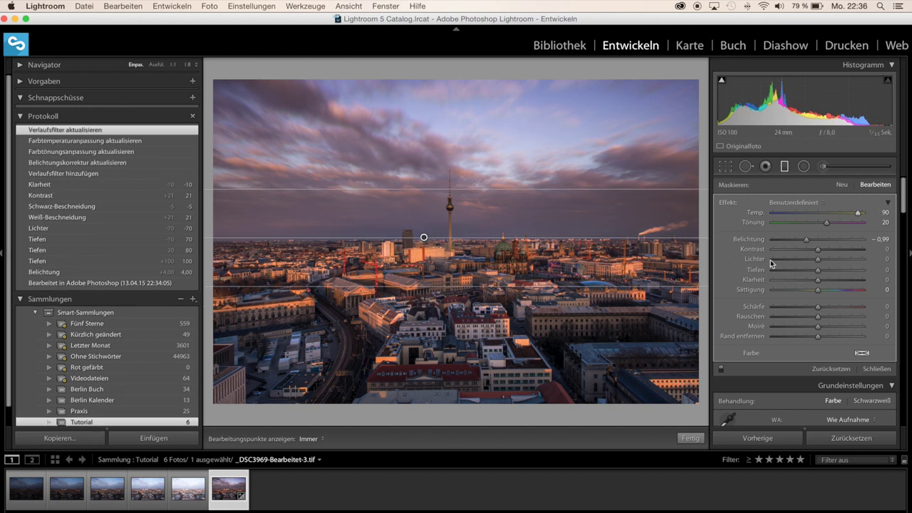
drag(826, 223, 870, 211)
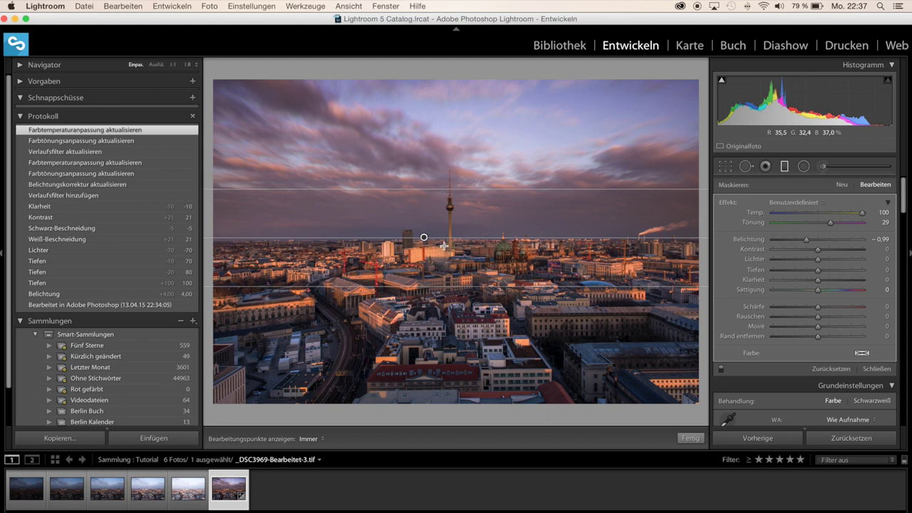
drag(424, 238, 421, 235)
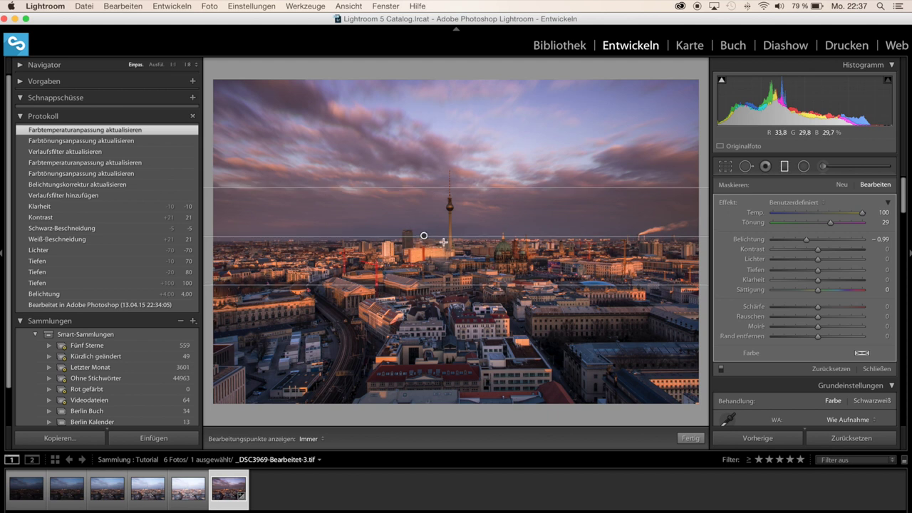
click(690, 438)
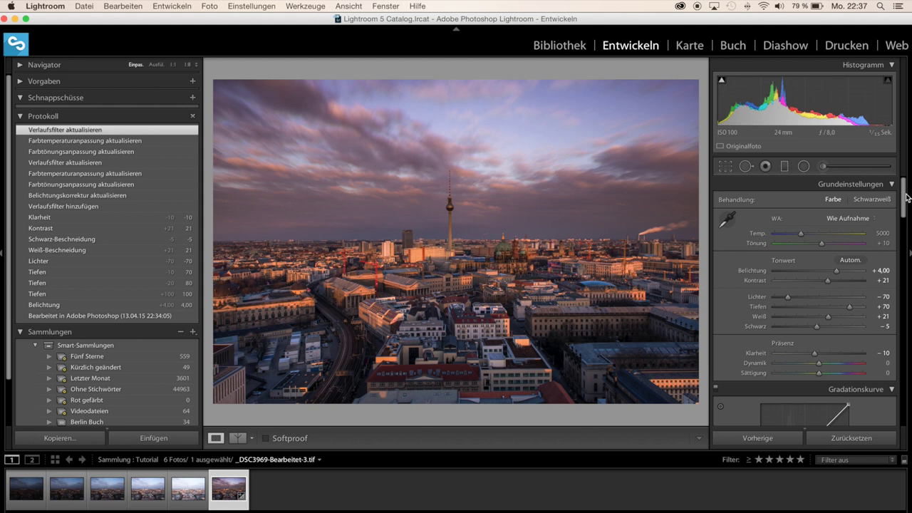
mouse_move(903, 219)
mouse_down()
mouse_move(903, 356)
mouse_move(903, 324)
mouse_up()
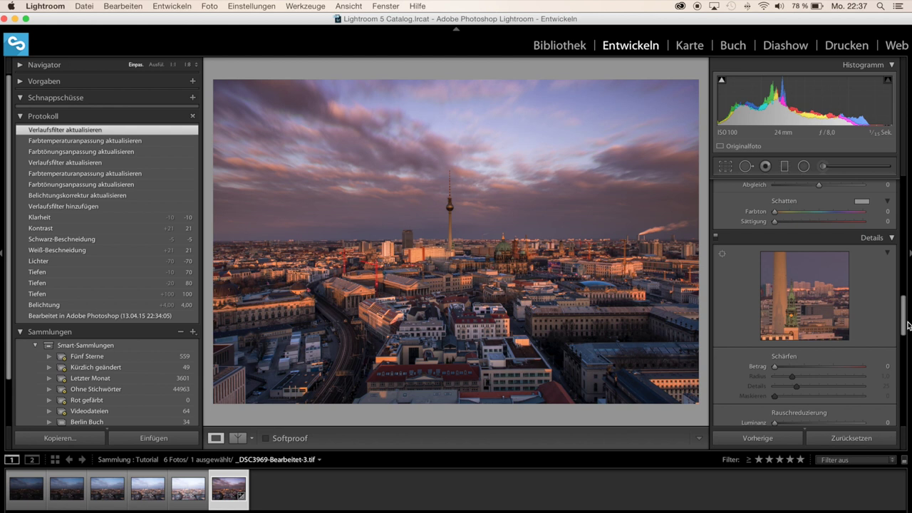
drag(776, 324, 822, 324)
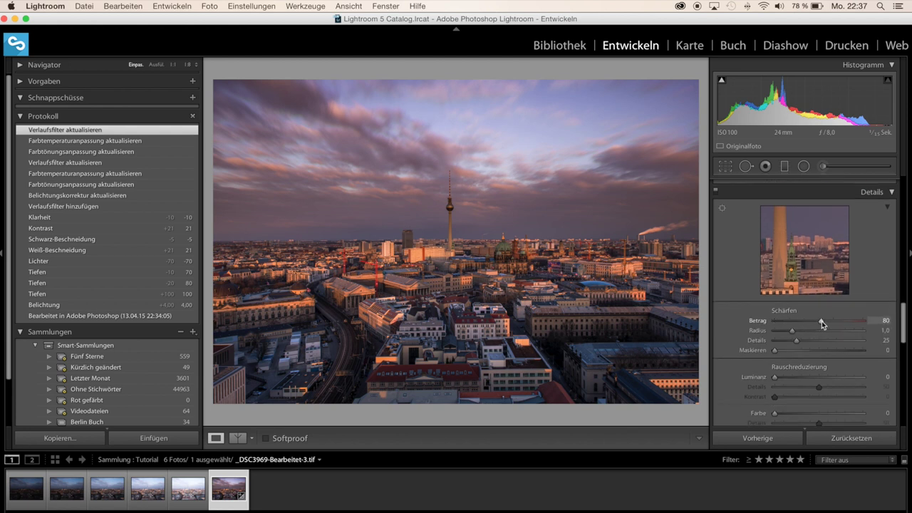
drag(775, 350, 810, 351)
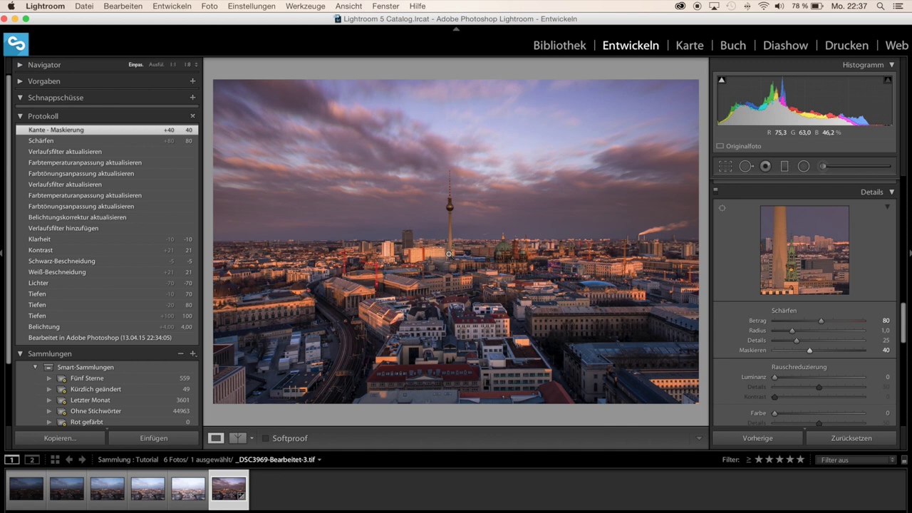
click(448, 252)
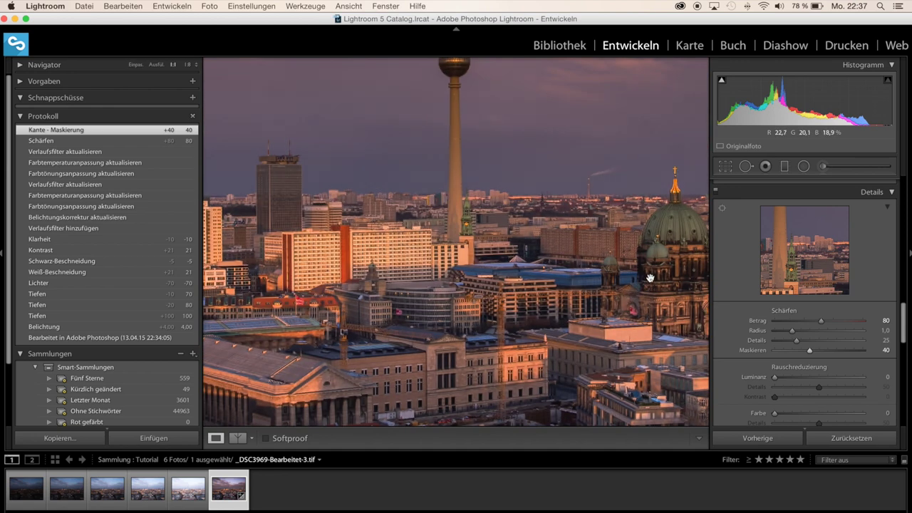
drag(648, 302, 493, 254)
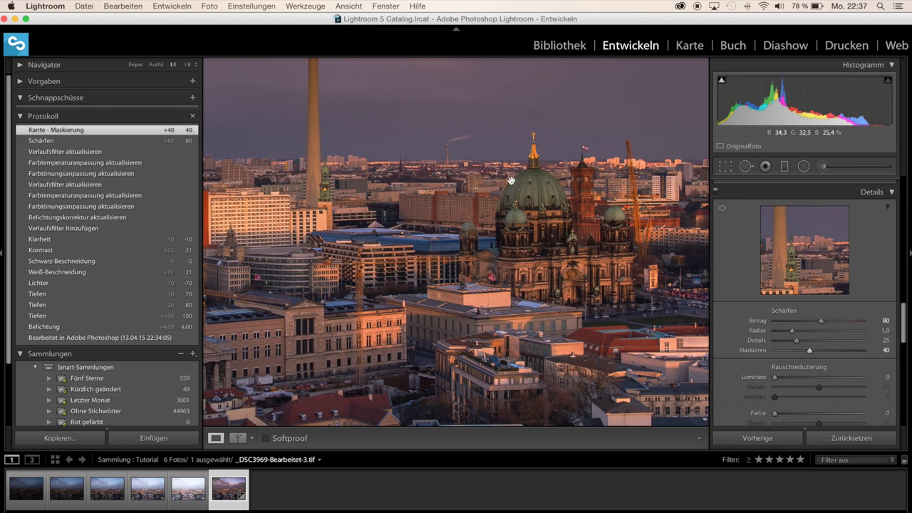
drag(511, 180, 514, 273)
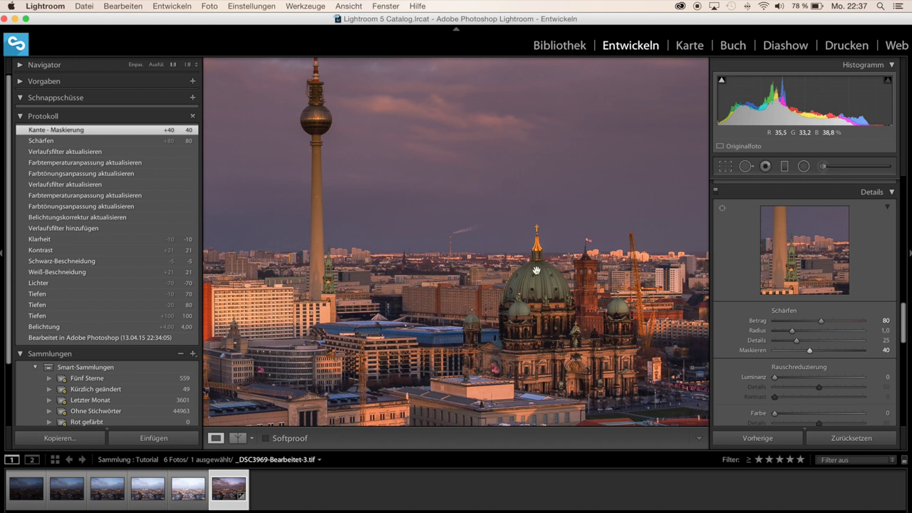
click(497, 260)
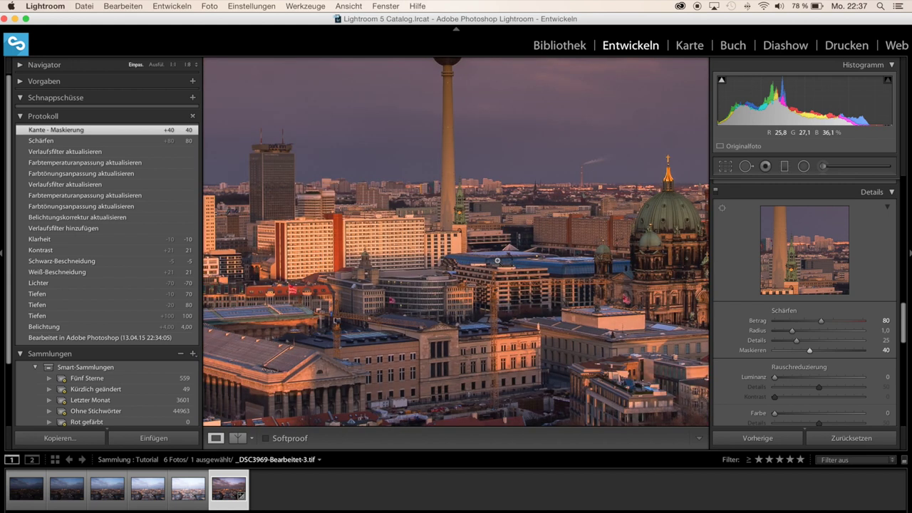
click(496, 261)
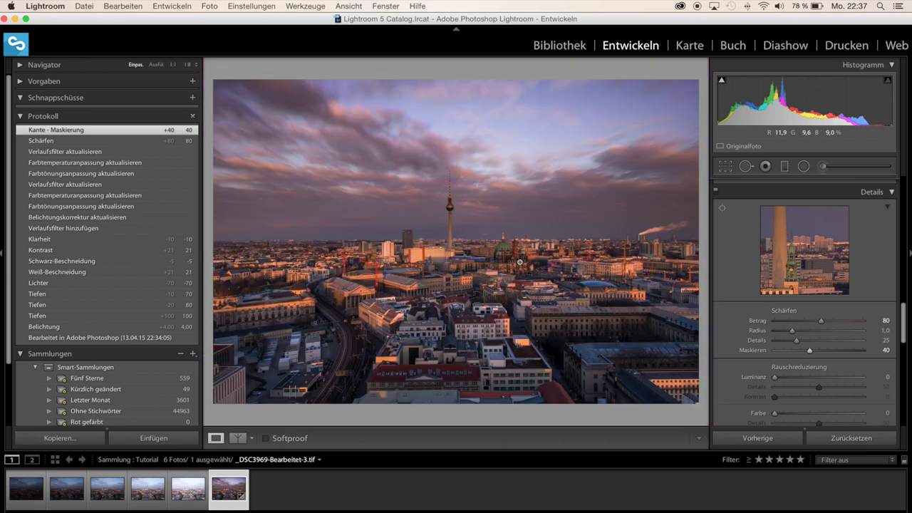
Enable Chromatische Aberration entfernen and Profilkorrekturen aktivieren in Objektivkorrekturen.
scroll(831, 343, down, 1)
scroll(831, 343, down, 2)
scroll(827, 344, down, 2)
scroll(813, 349, down, 2)
scroll(784, 346, down, 2)
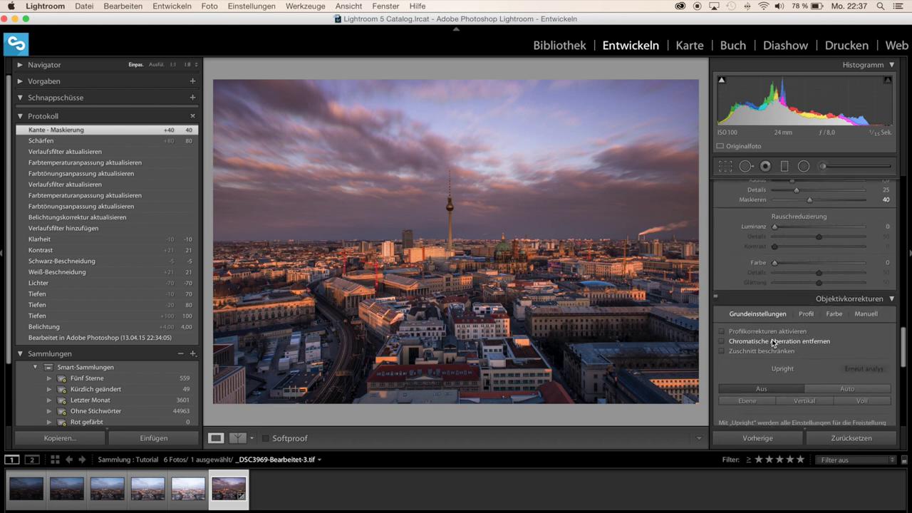
click(773, 343)
scroll(786, 364, down, 1)
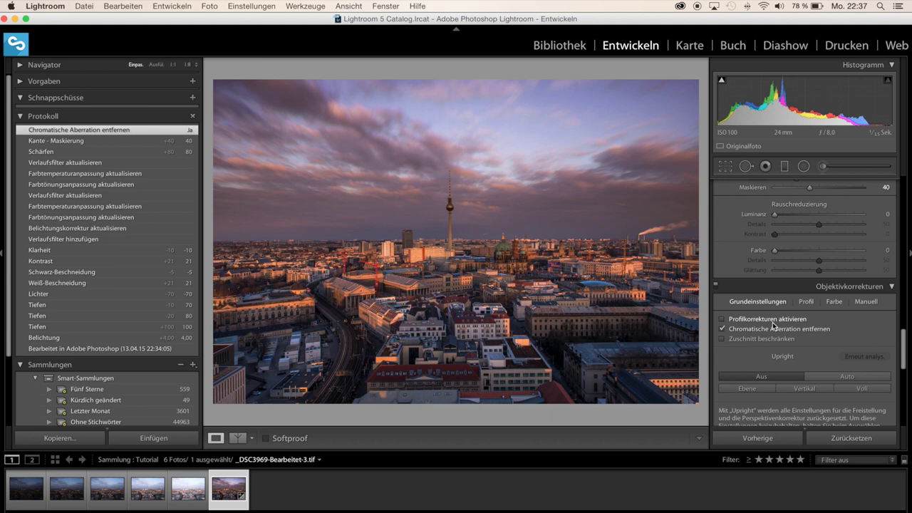
click(773, 322)
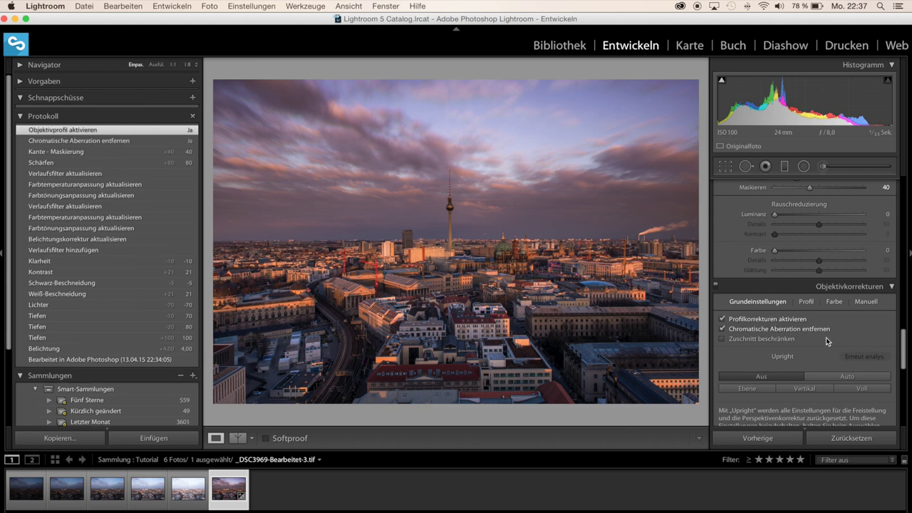
Set the Effekte post-crop vignette Betrag to -20.
scroll(808, 338, down, 3)
scroll(816, 352, down, 3)
drag(818, 355, 809, 358)
scroll(833, 320, up, 3)
scroll(834, 319, up, 3)
scroll(835, 318, up, 3)
scroll(835, 318, up, 3)
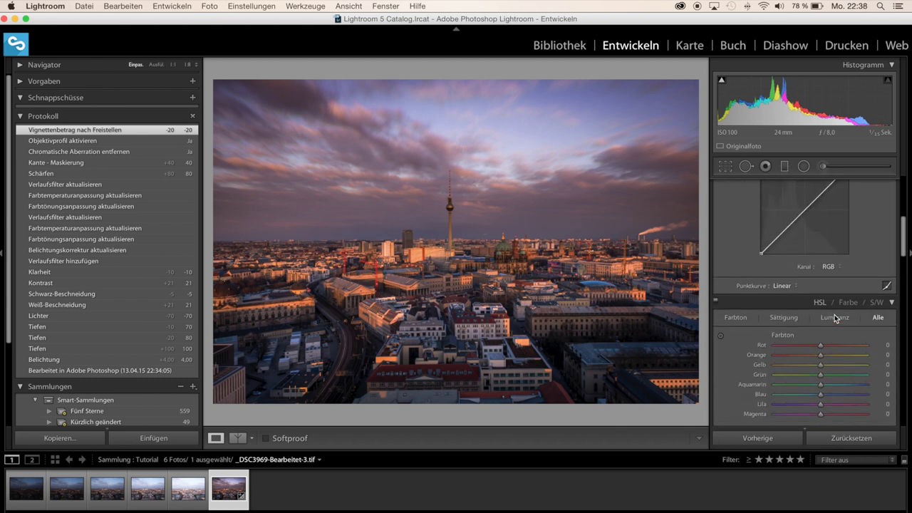
scroll(833, 318, up, 3)
scroll(832, 316, up, 2)
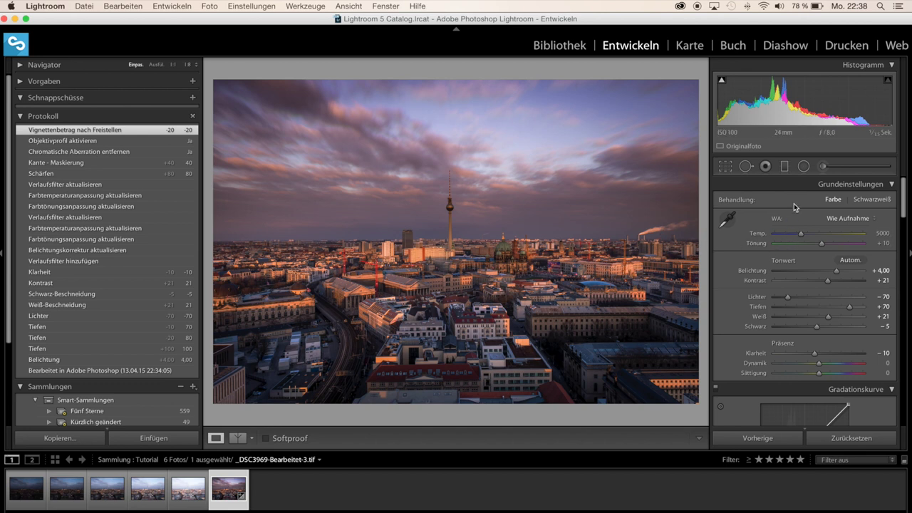
Set white balance Temp to 6526 and Tönung to +20 in Grundeinstellungen.
drag(801, 233, 816, 238)
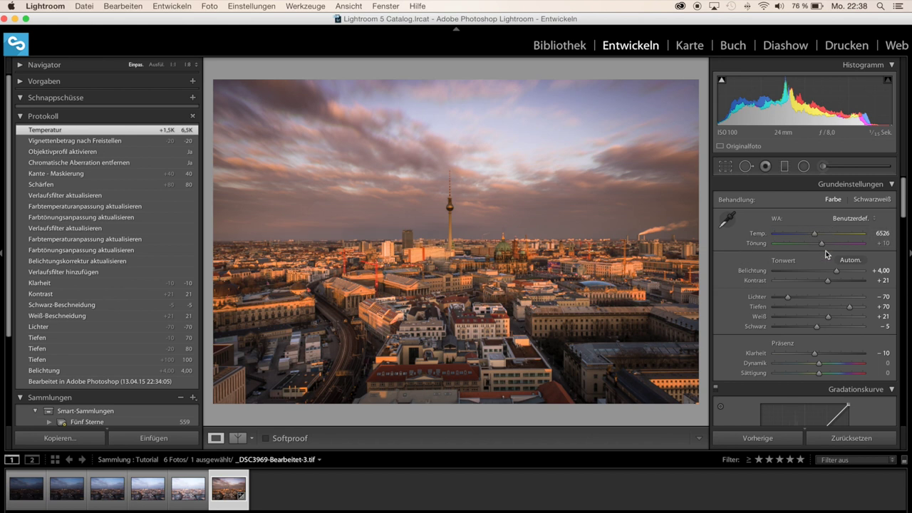
drag(822, 246, 826, 246)
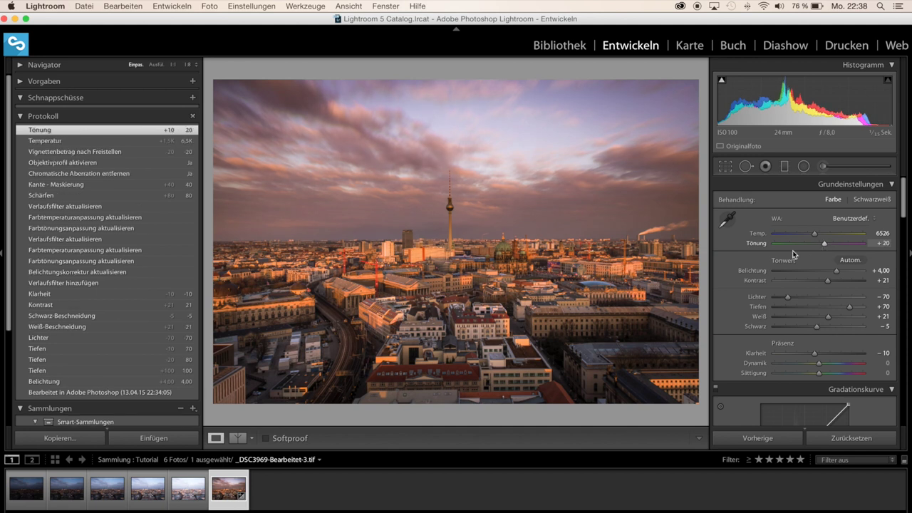
scroll(721, 288, down, 5)
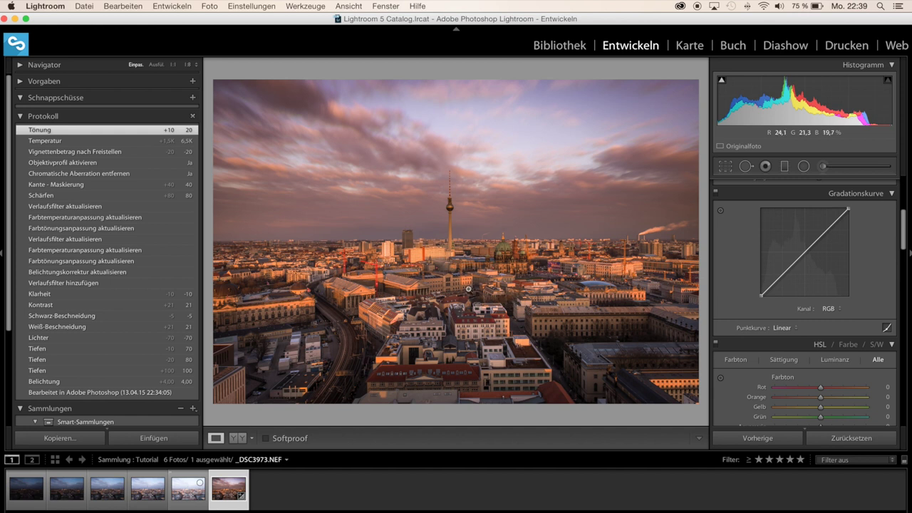
click(463, 256)
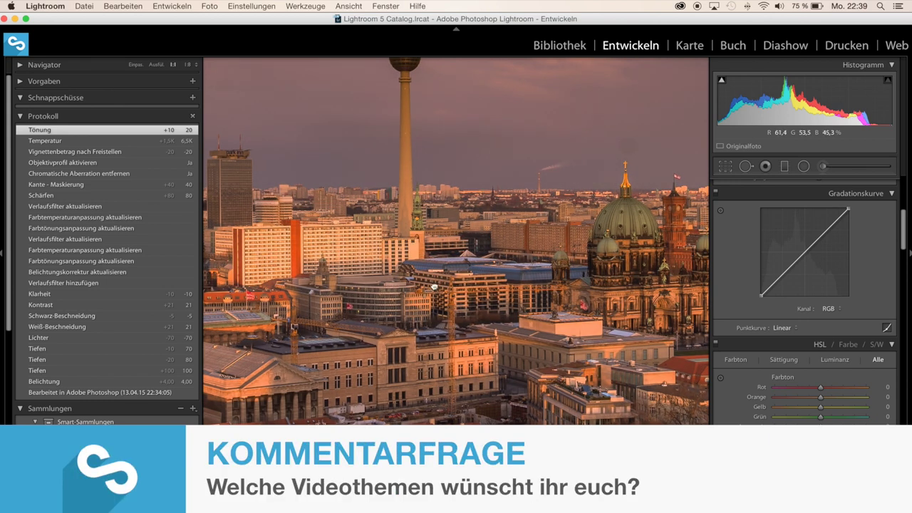
drag(434, 286, 520, 275)
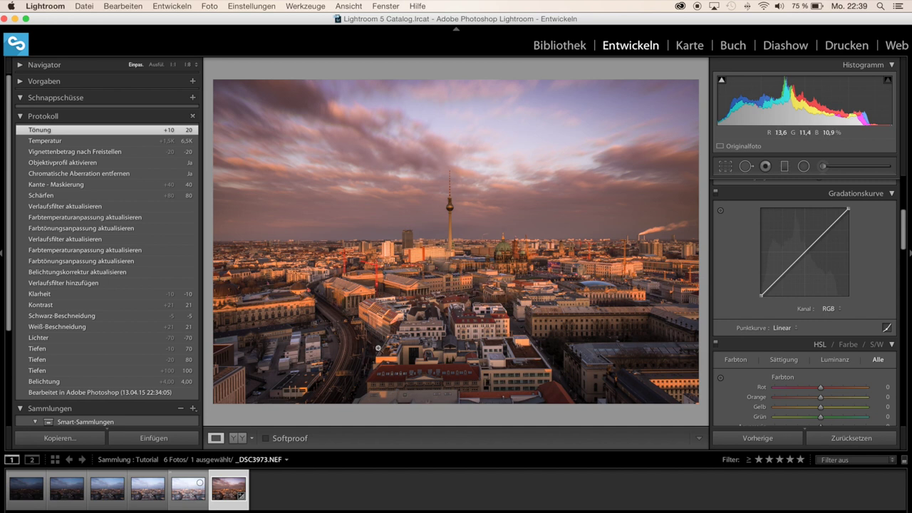
click(557, 348)
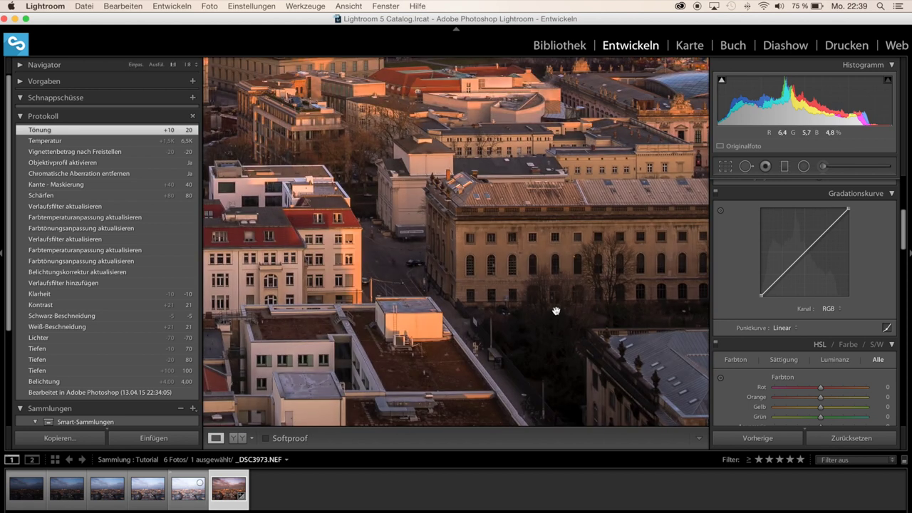
click(554, 300)
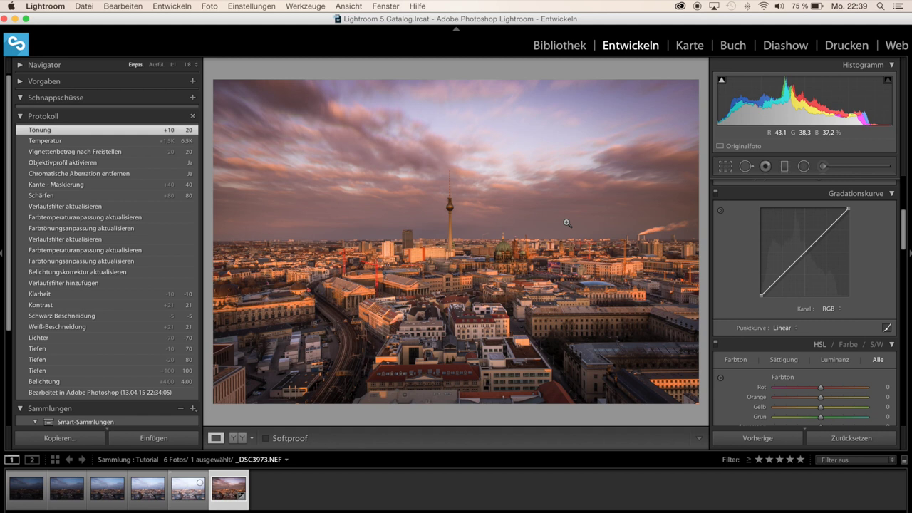
Crop the Berlin skyline from both corners at original ratio, TV tower left of centre.
click(723, 171)
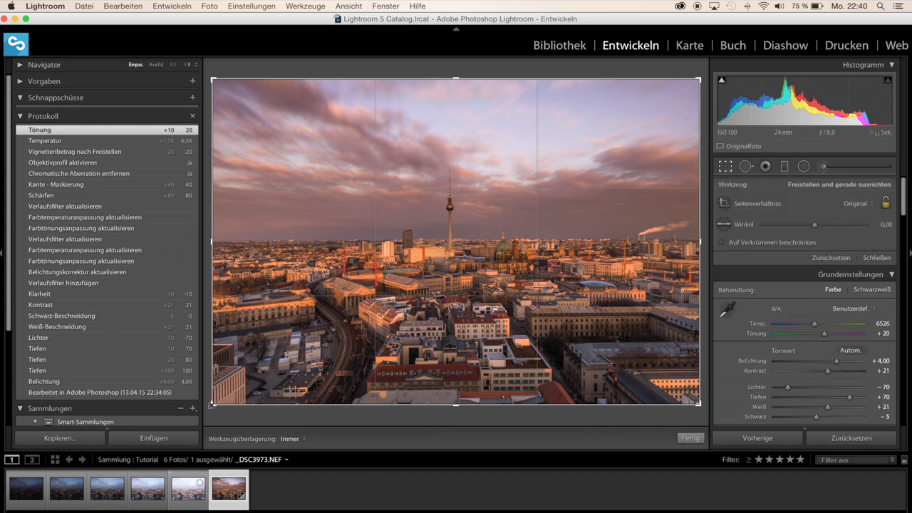
key(shift)
drag(213, 405, 242, 390)
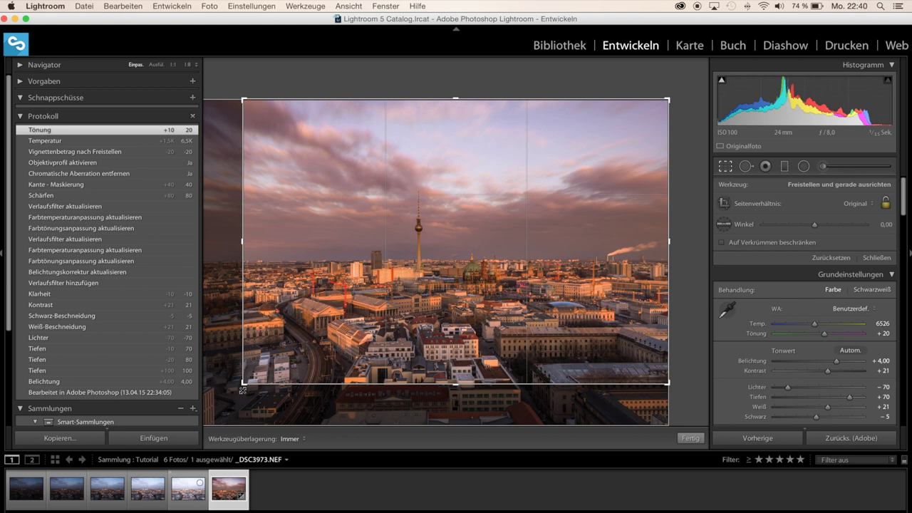
drag(667, 98, 656, 107)
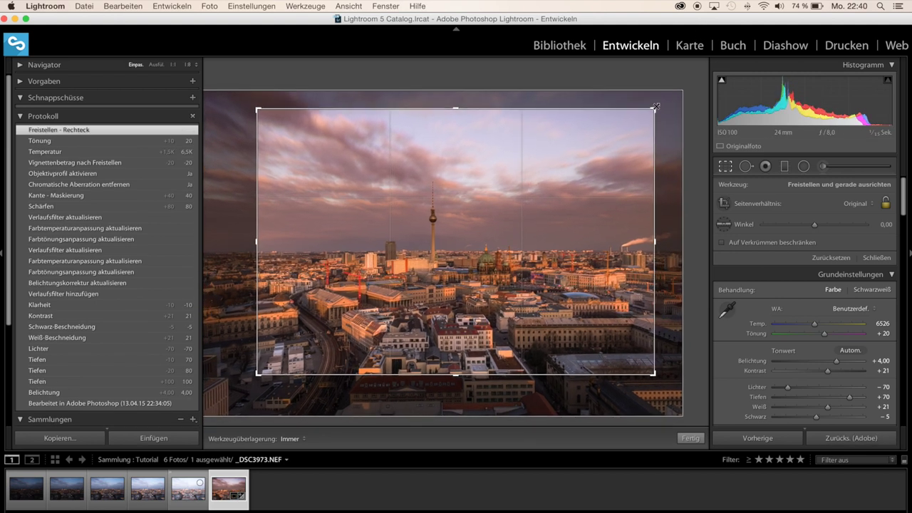
drag(558, 231, 536, 226)
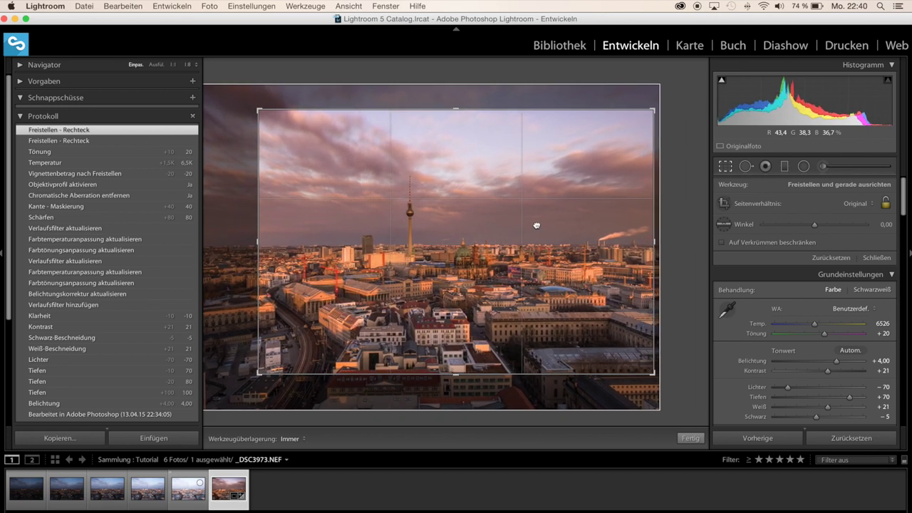
mouse_move(536, 226)
mouse_down()
mouse_move(529, 232)
mouse_move(537, 212)
mouse_up()
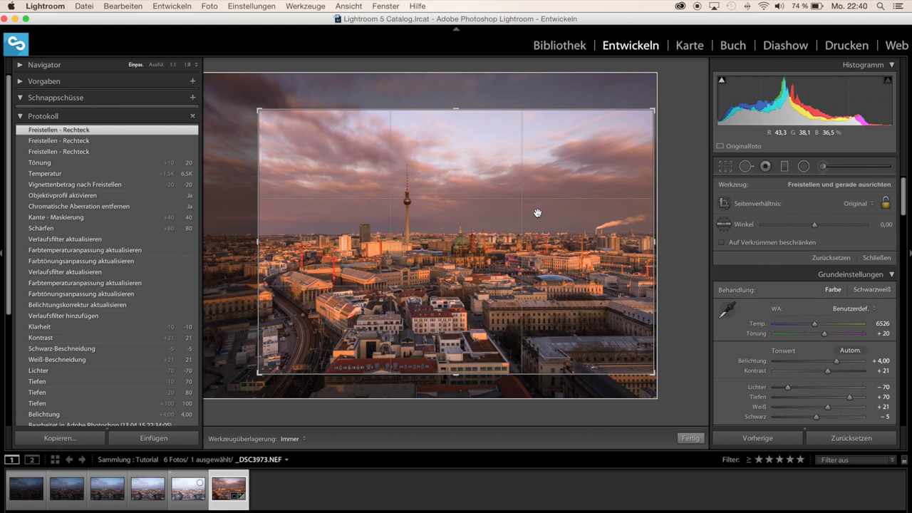
click(688, 439)
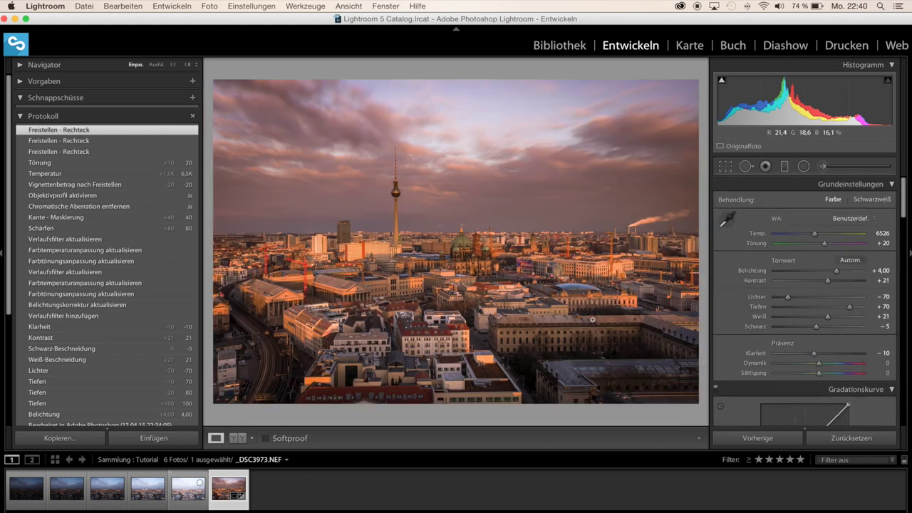